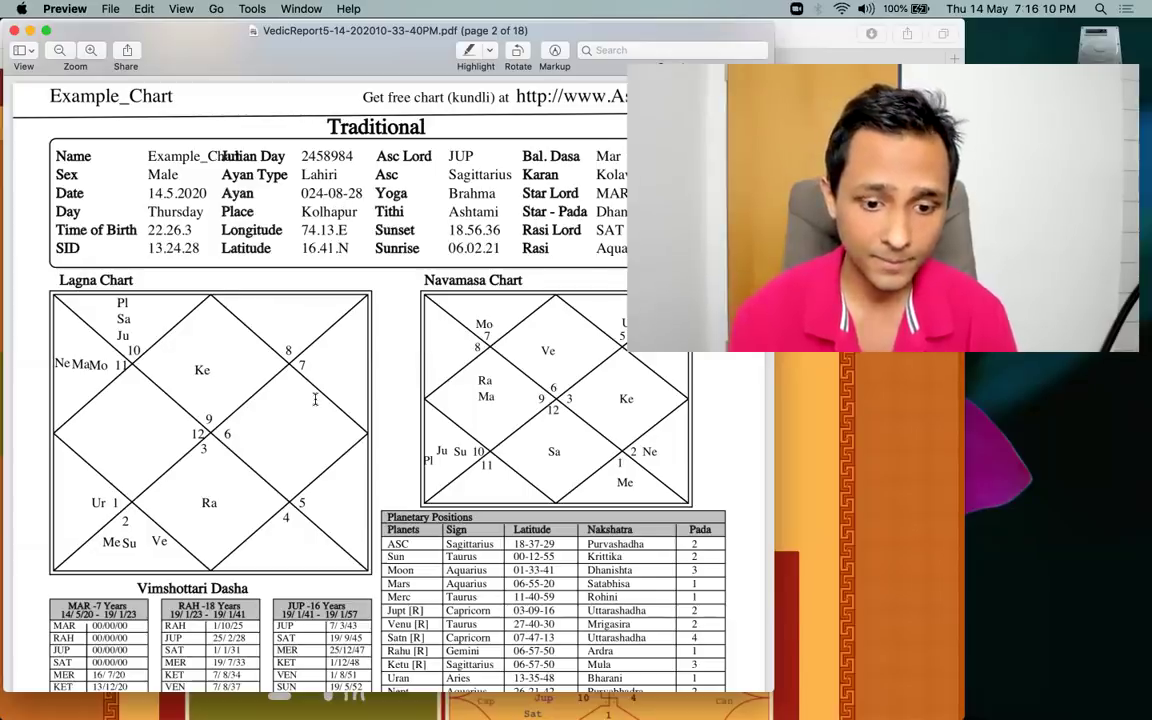
Examine the Lagna chart, the planetary positions table and the Vimshottari Dasha tables on page 2 of the Vedic report.
scroll(315, 399, down, 5)
scroll(315, 399, up, 4)
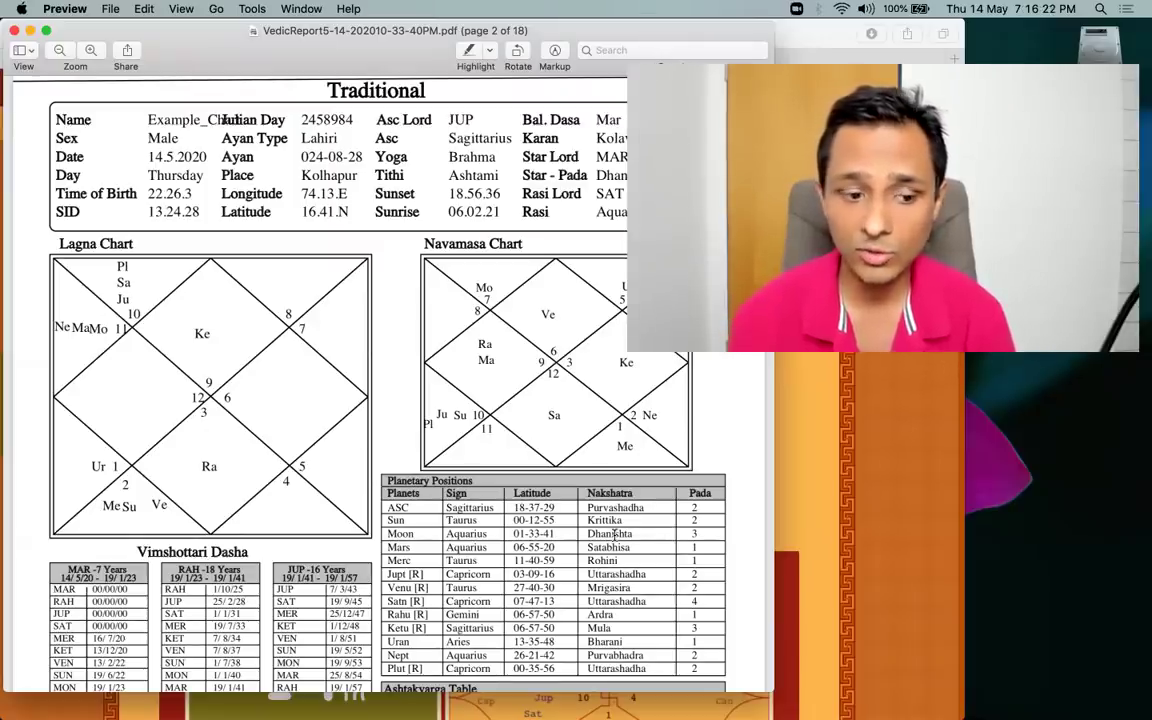
scroll(201, 596, down, 3)
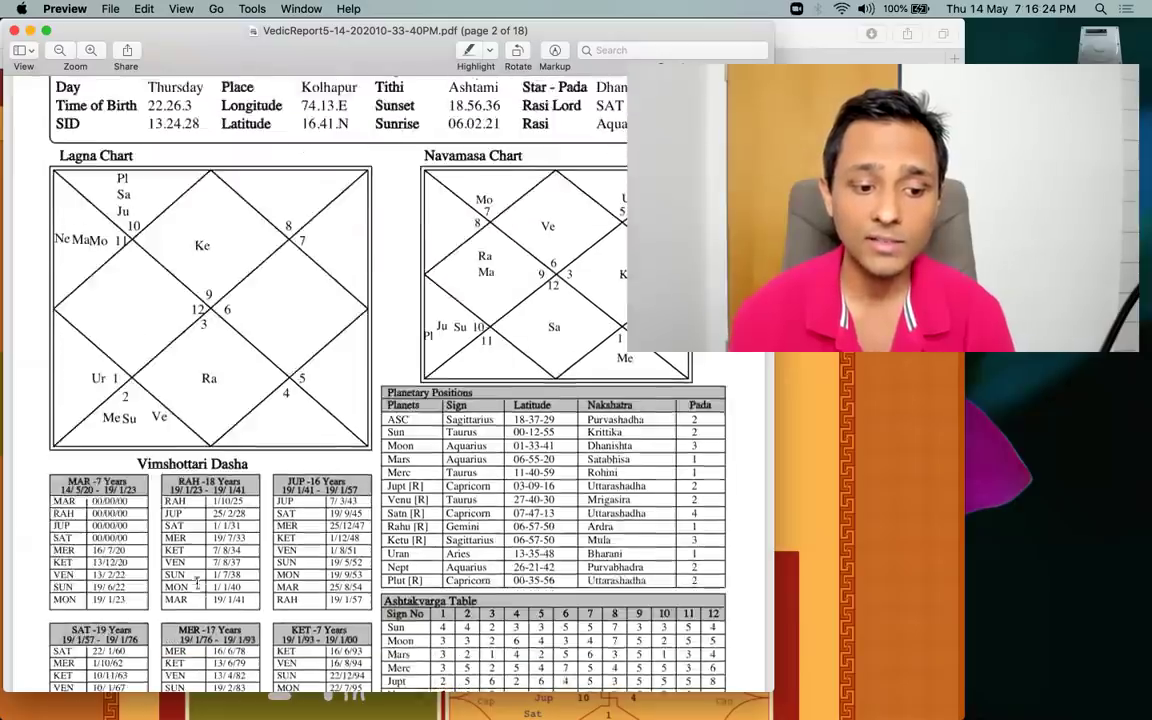
double_click(45, 465)
click(31, 459)
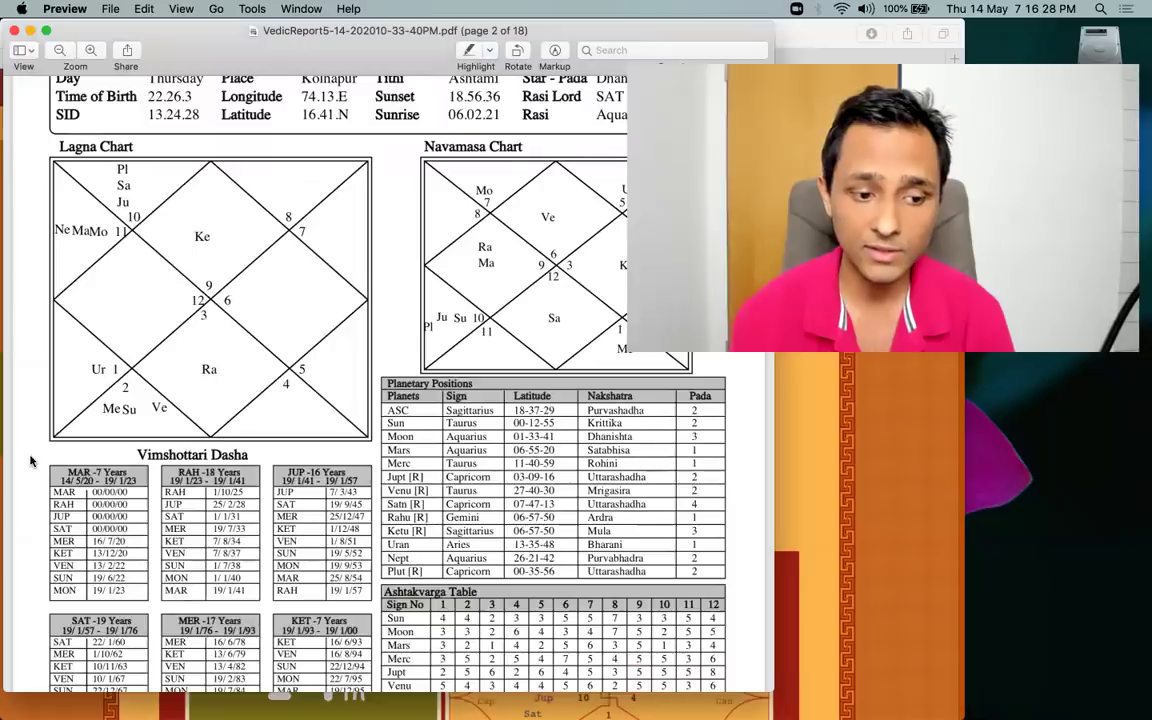
scroll(31, 459, down, 5)
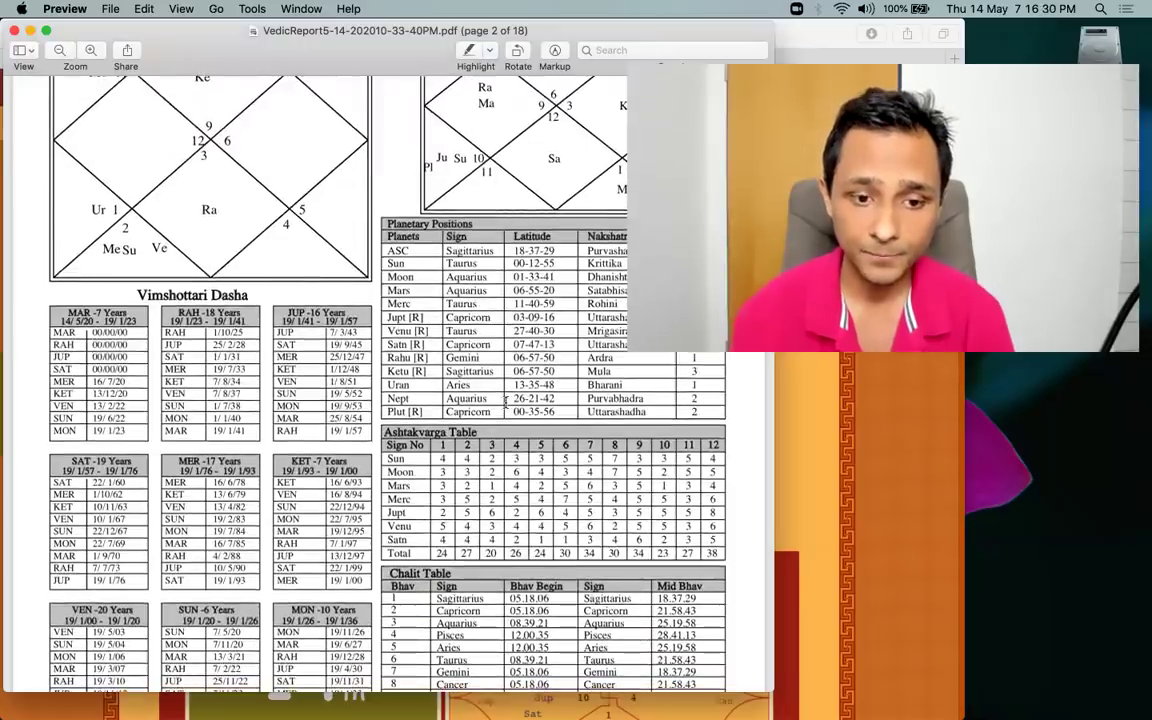
scroll(506, 400, up, 3)
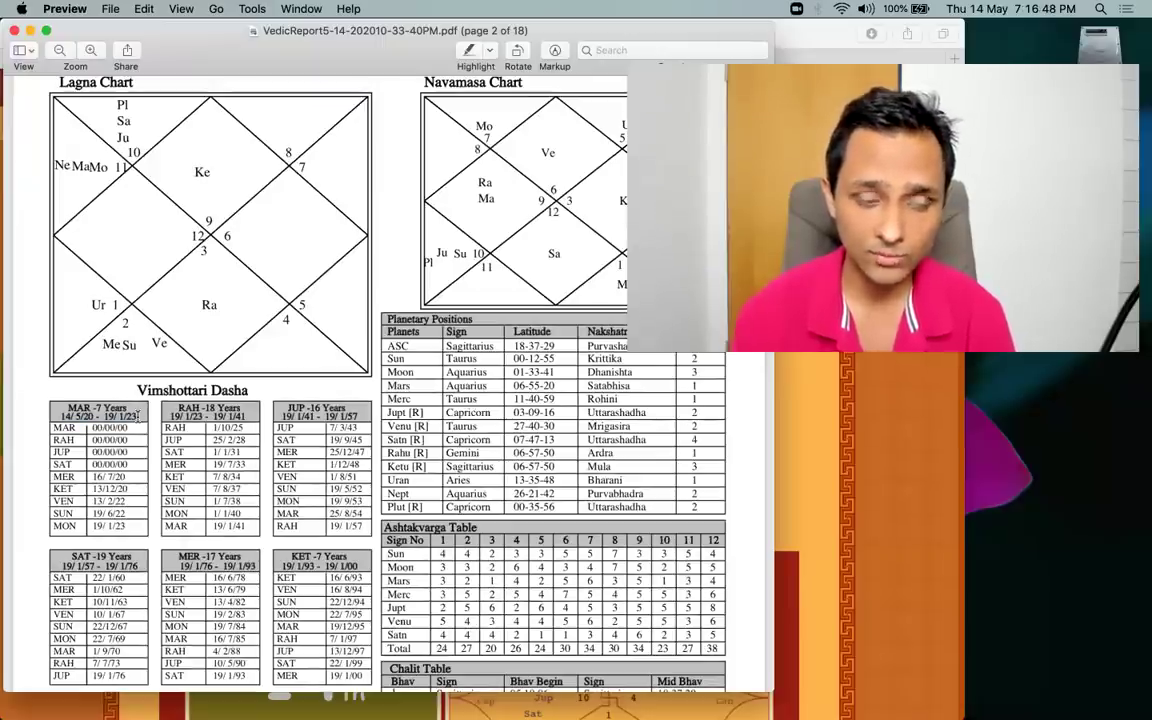
scroll(138, 415, up, 3)
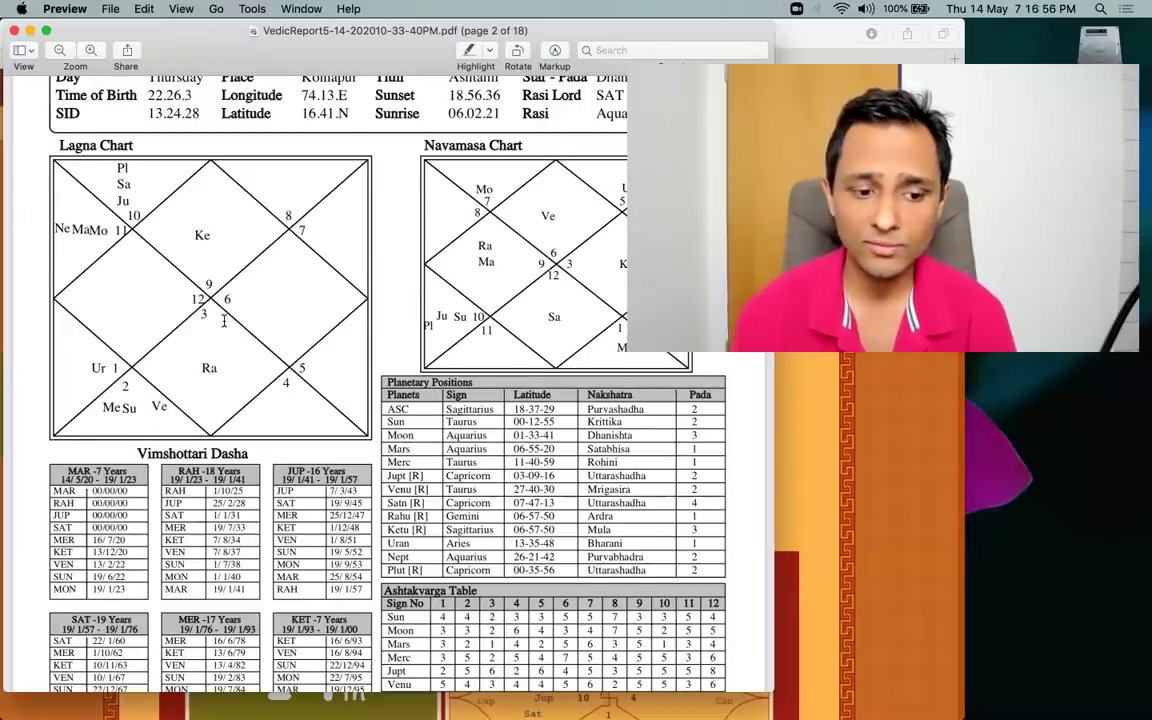
scroll(224, 320, down, 1)
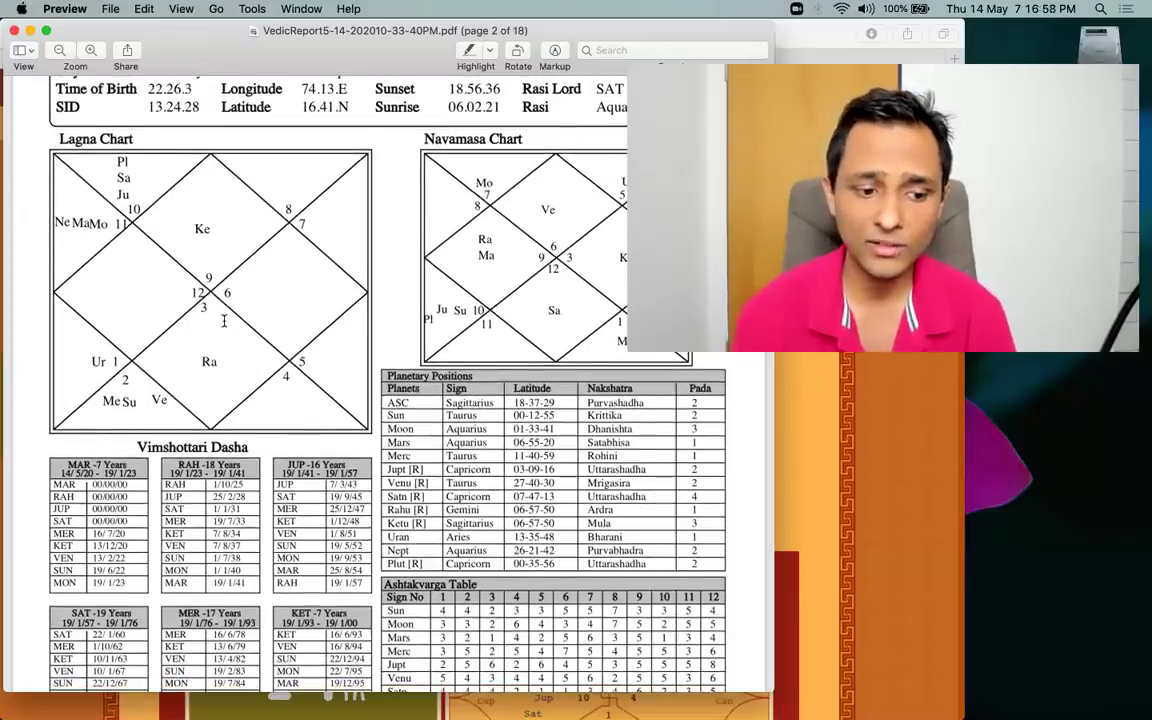
Read the Mars Mahadasha sub-periods in the Vimshottari Dasha tables and compare them with the planet placements in the Lagna chart.
scroll(224, 320, down, 5)
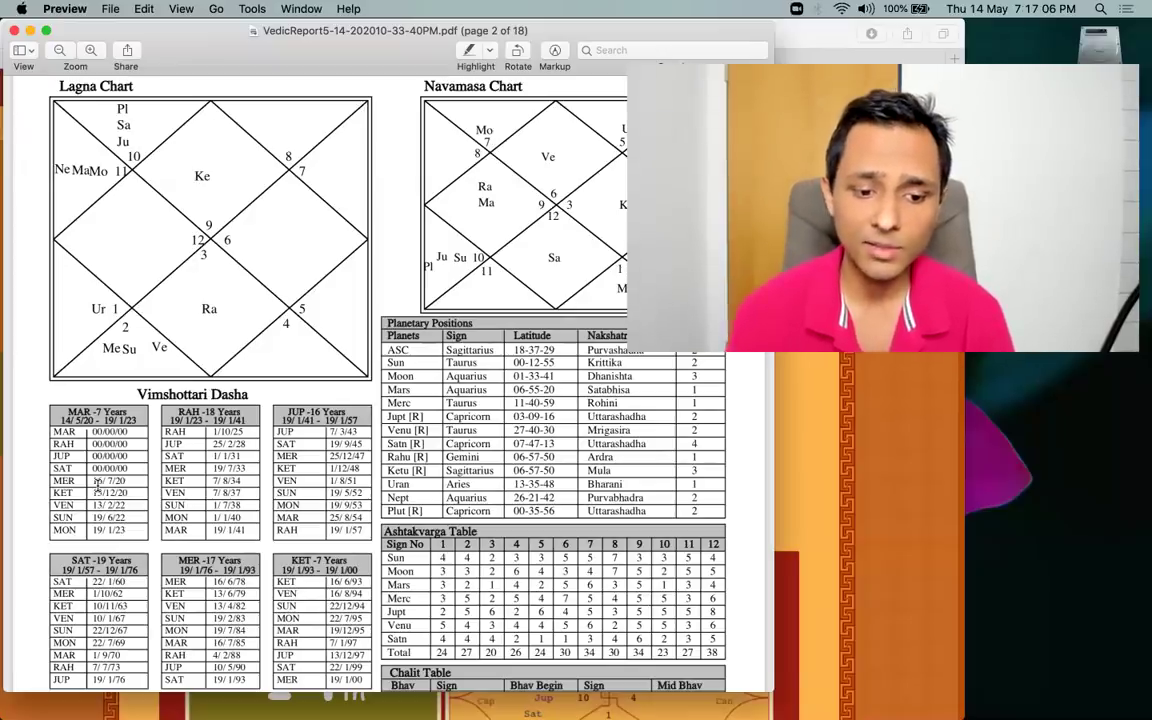
scroll(97, 484, down, 6)
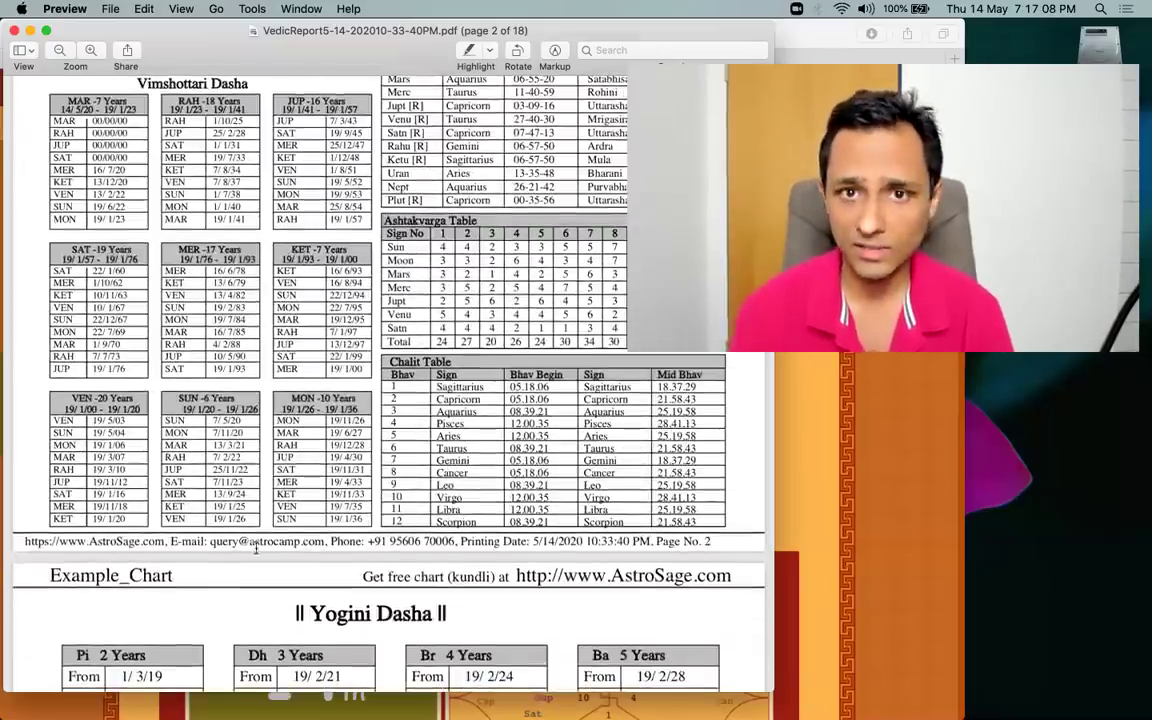
scroll(146, 119, up, 2)
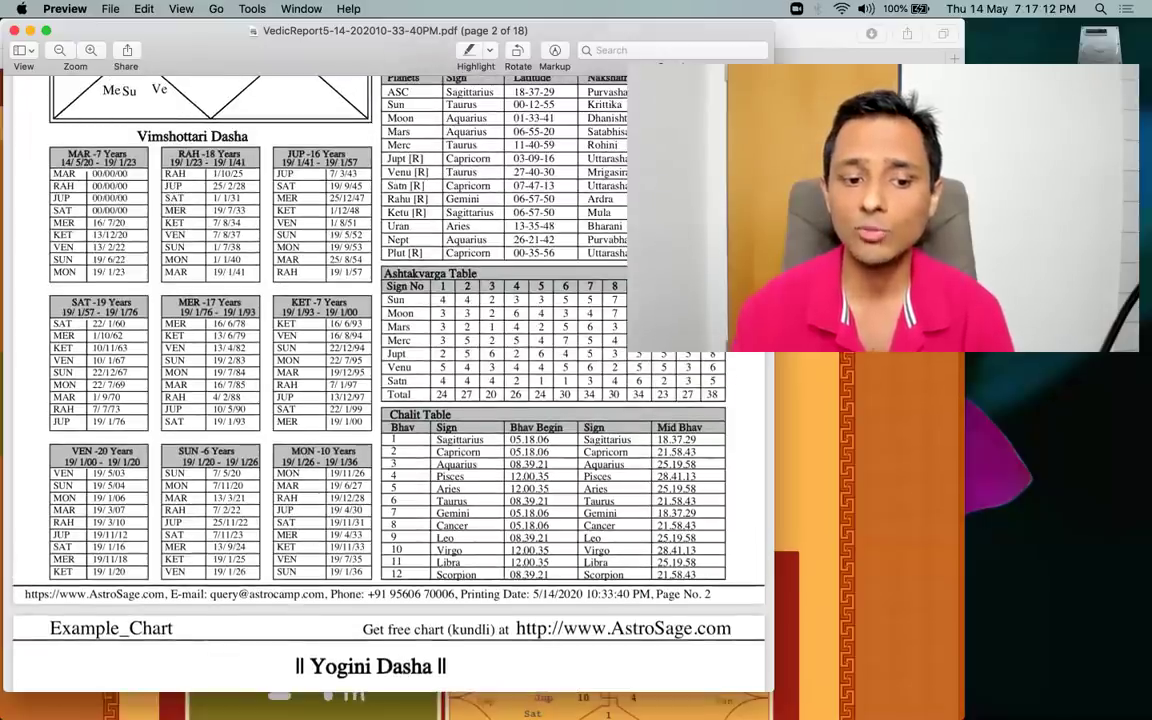
scroll(325, 506, up, 4)
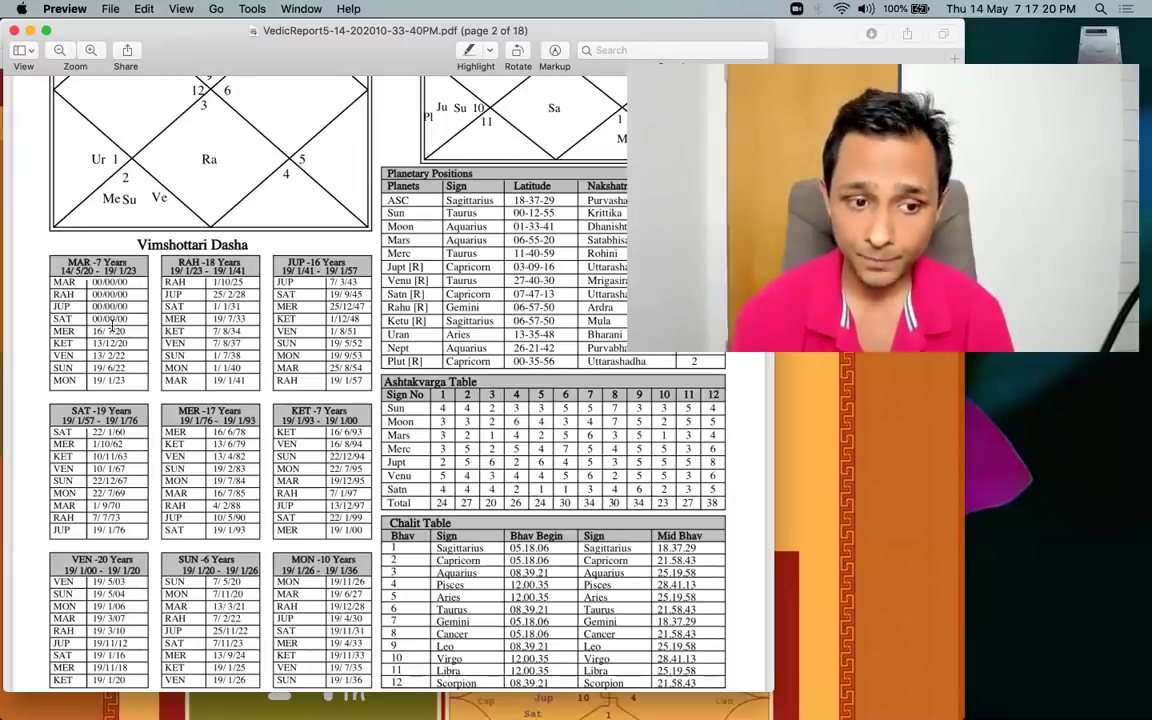
scroll(112, 325, up, 3)
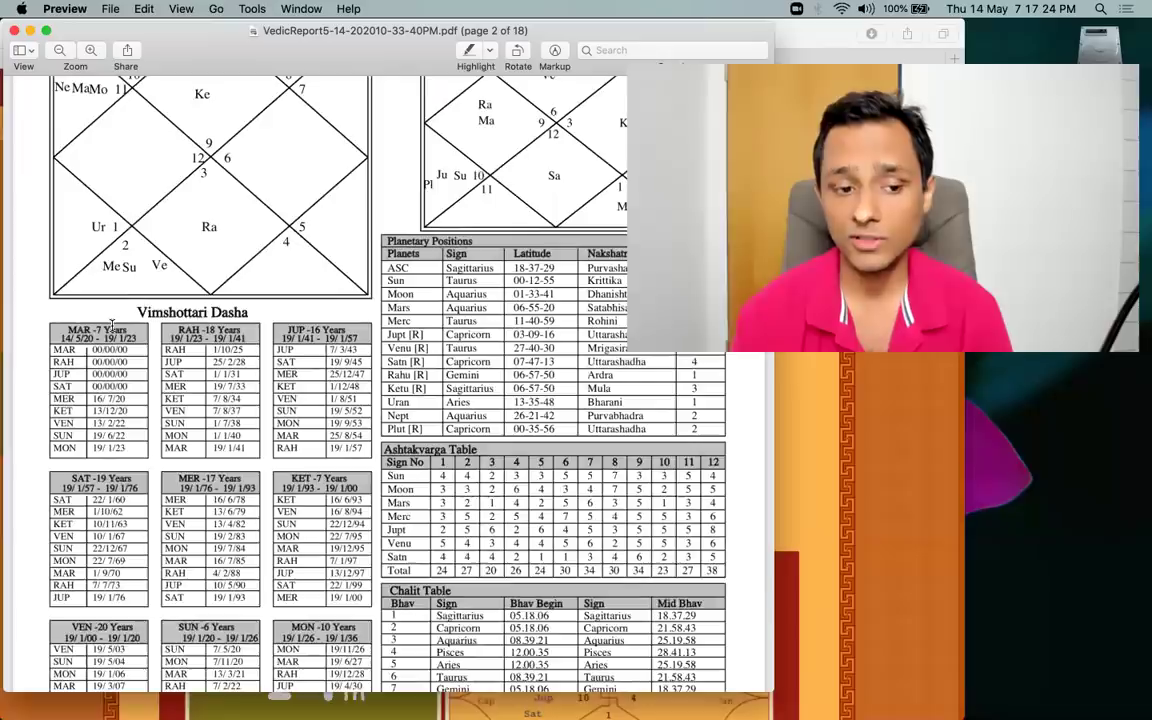
scroll(112, 325, up, 3)
scroll(112, 325, up, 1)
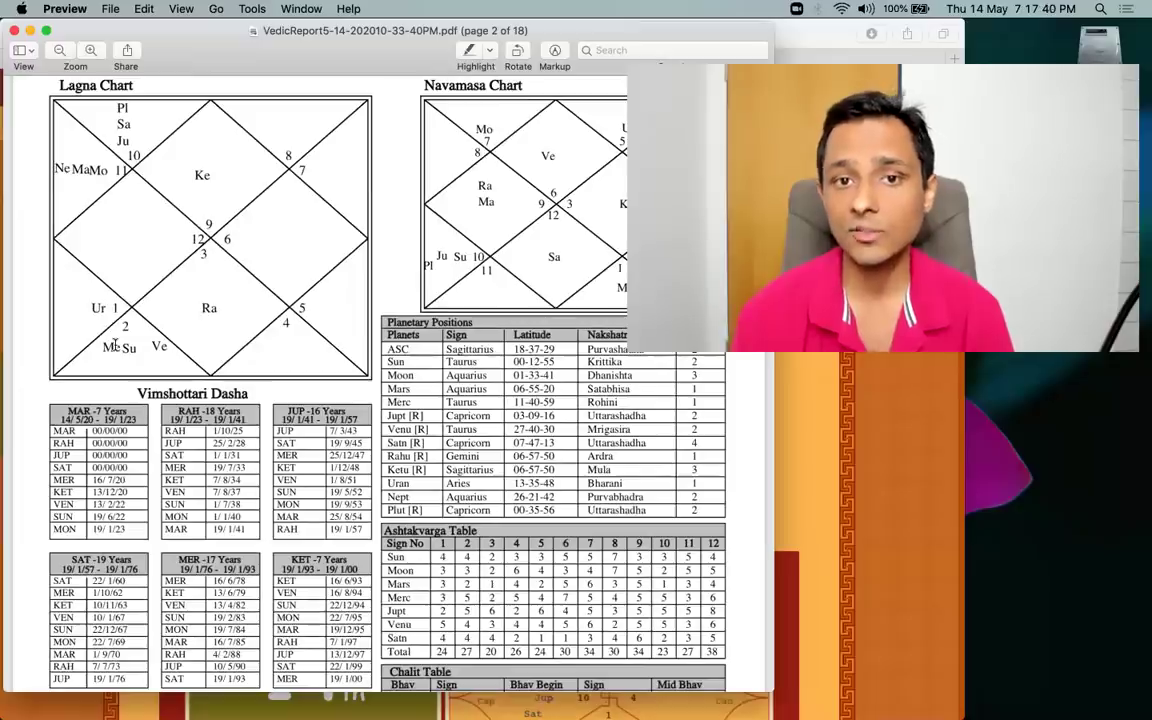
scroll(76, 406, down, 2)
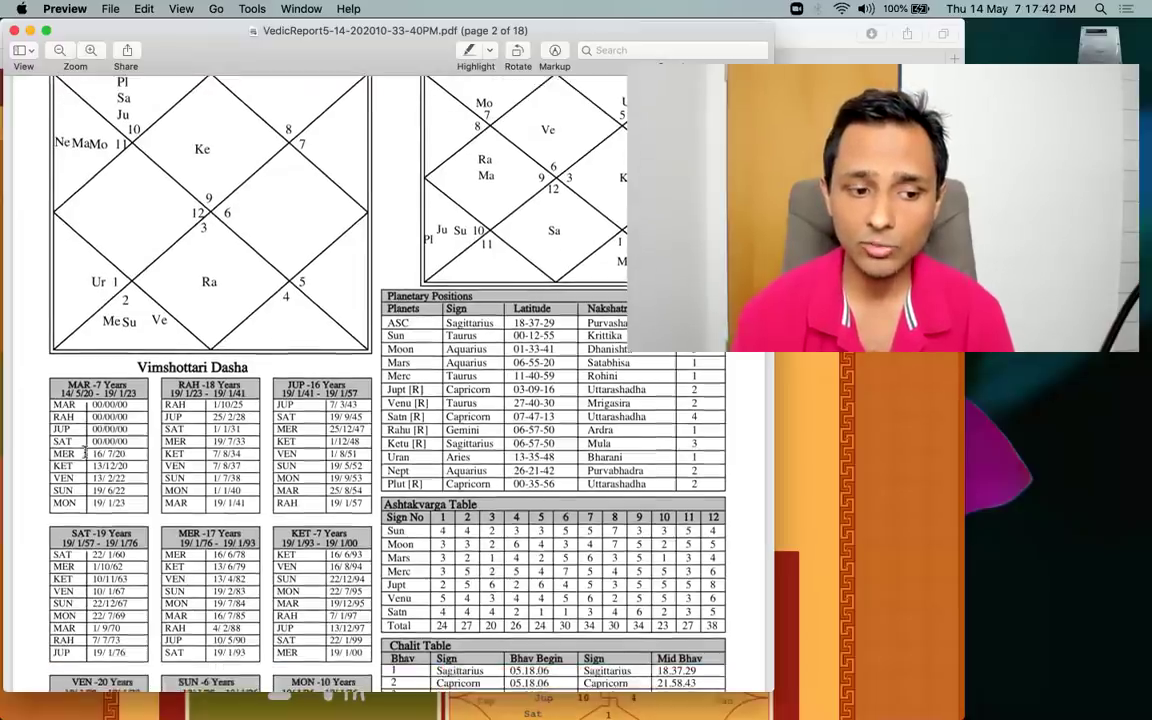
scroll(84, 414, up, 2)
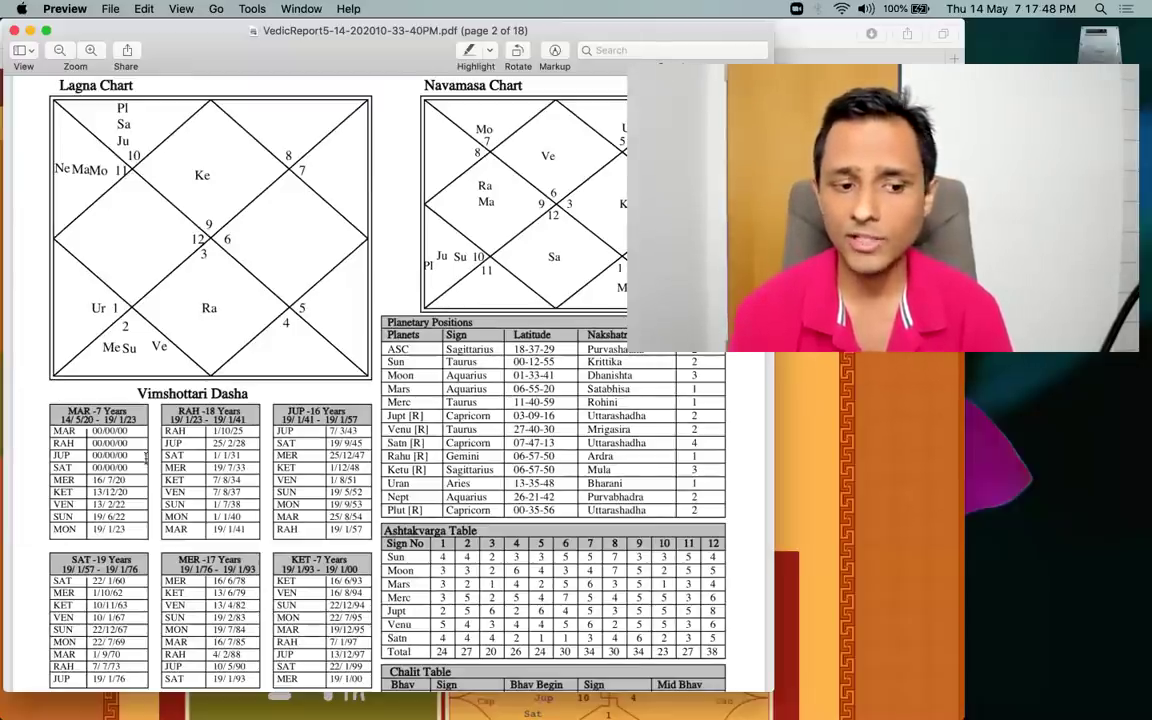
scroll(82, 515, down, 10)
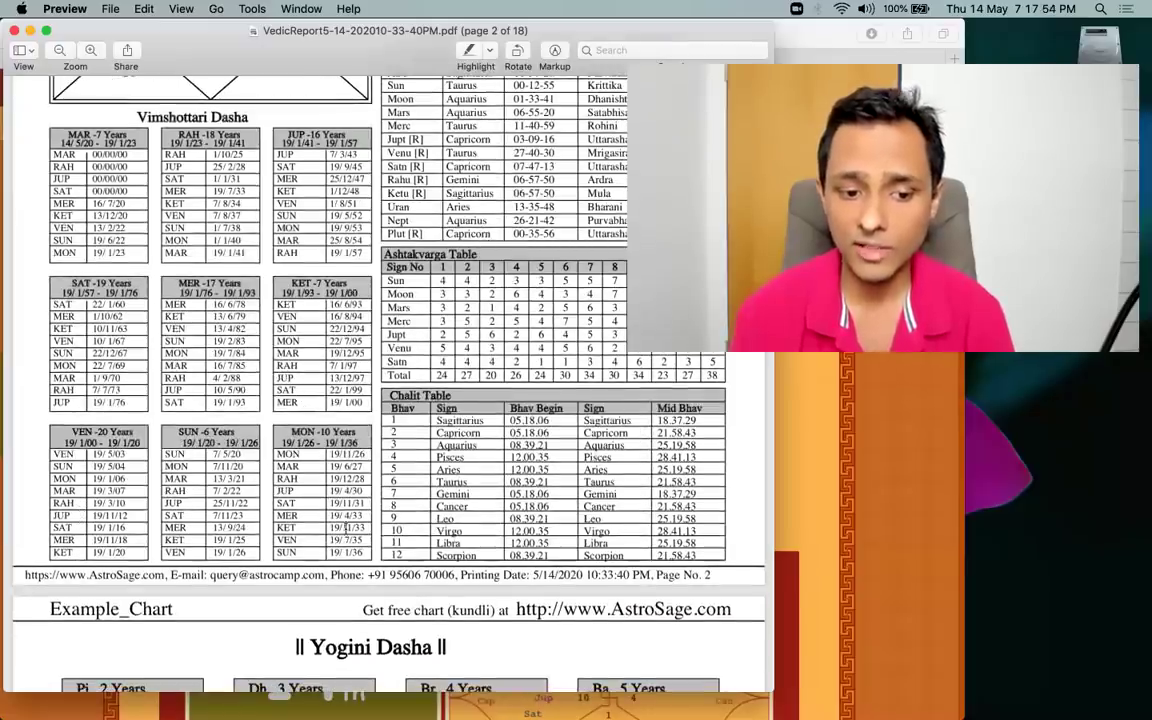
scroll(316, 484, up, 10)
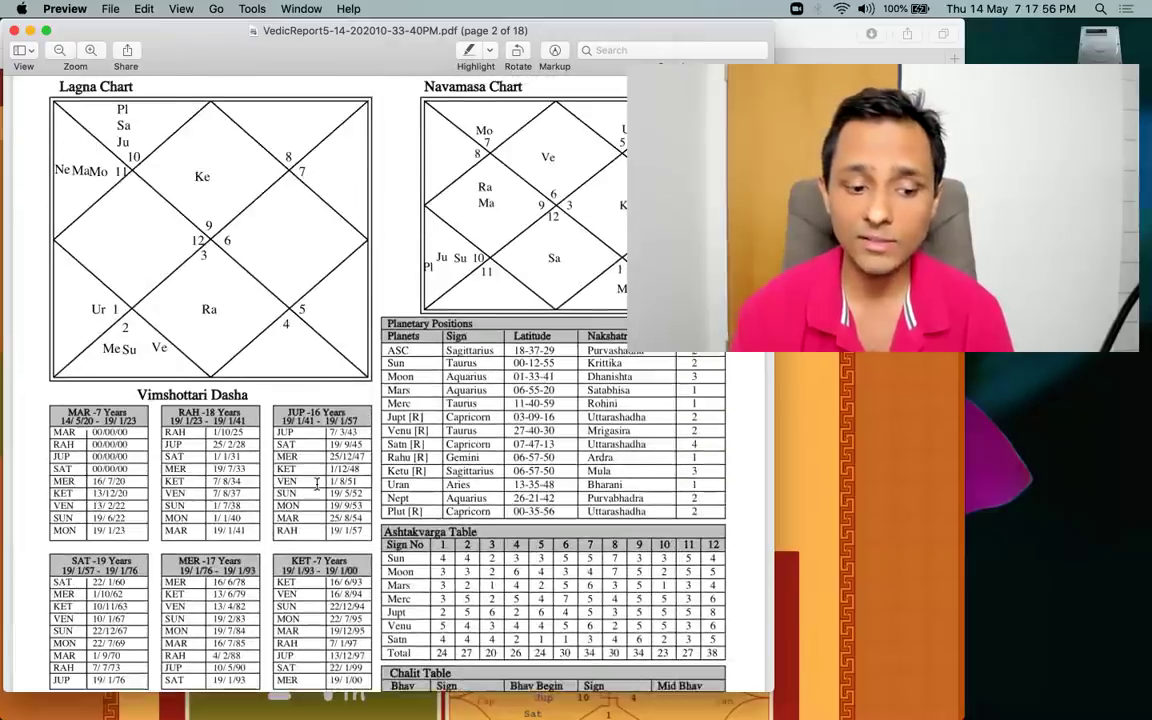
scroll(316, 484, down, 1)
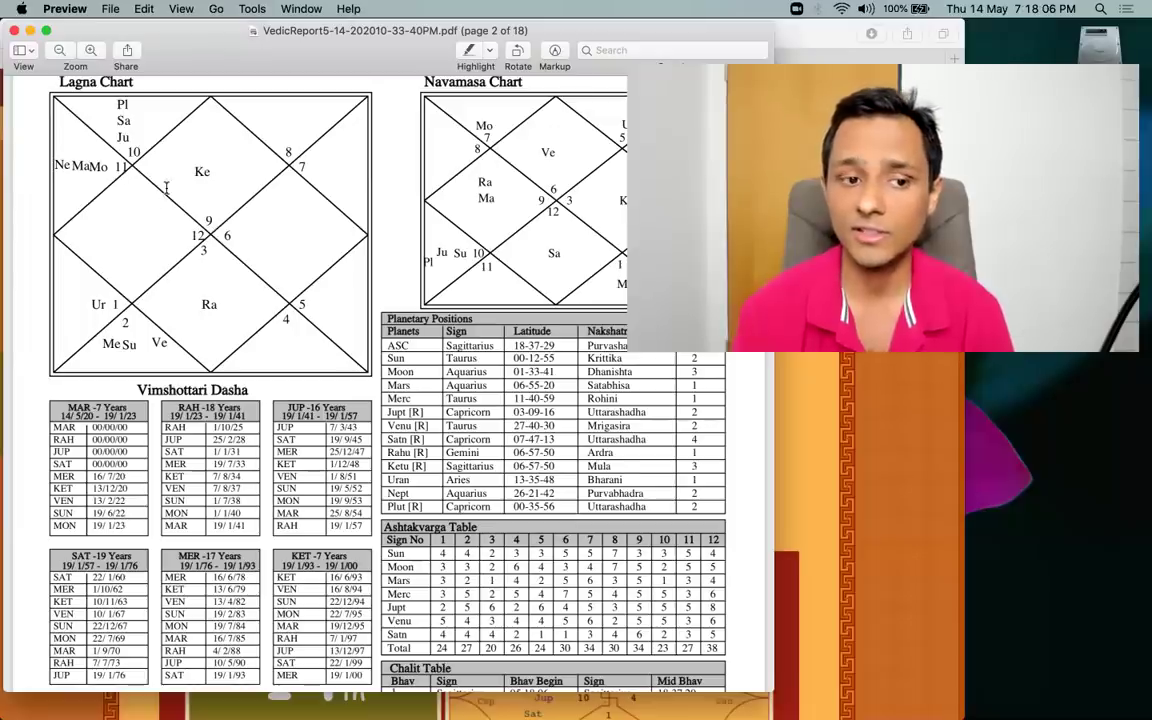
scroll(166, 188, up, 2)
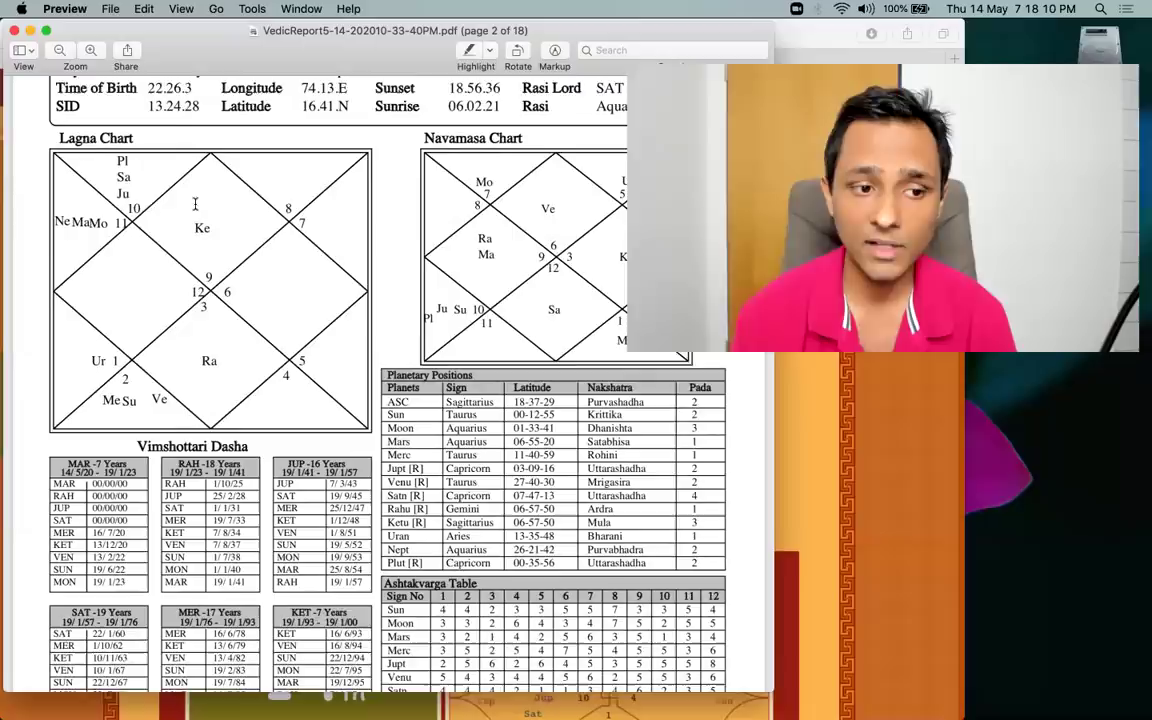
scroll(195, 204, down, 3)
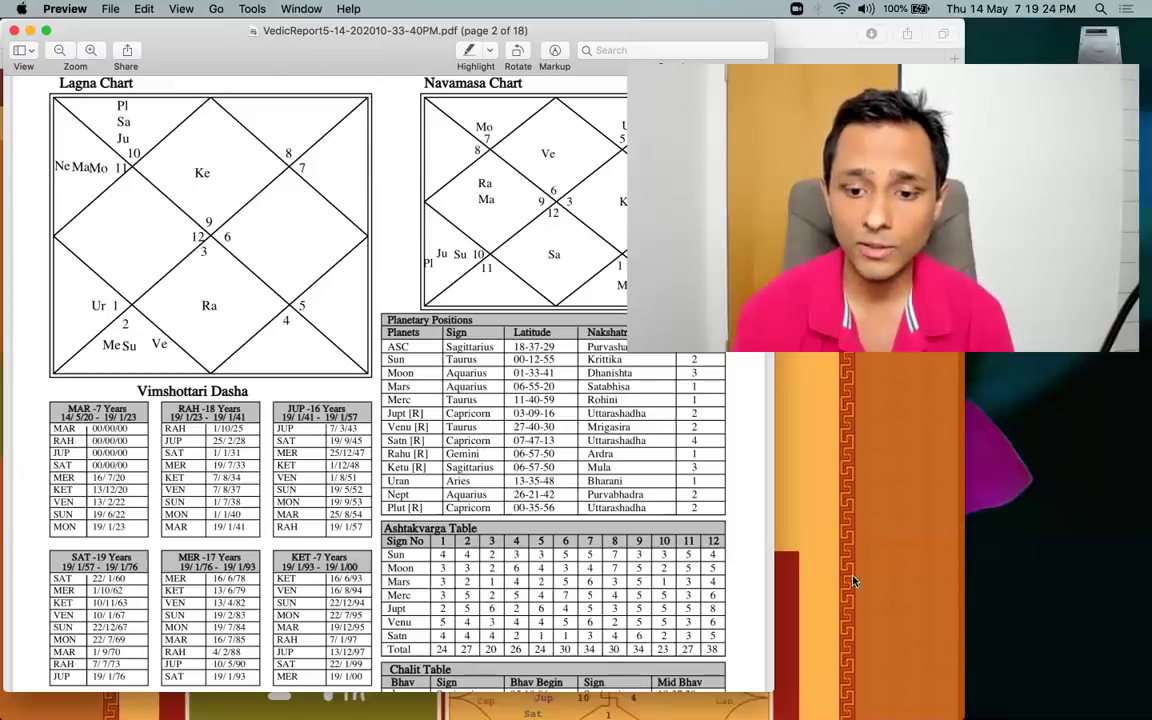
Switch to the Drik Panchang page in Safari and display the sidereal planetary positions and Rashi chart for 23 December 2020.
click(811, 608)
click(800, 624)
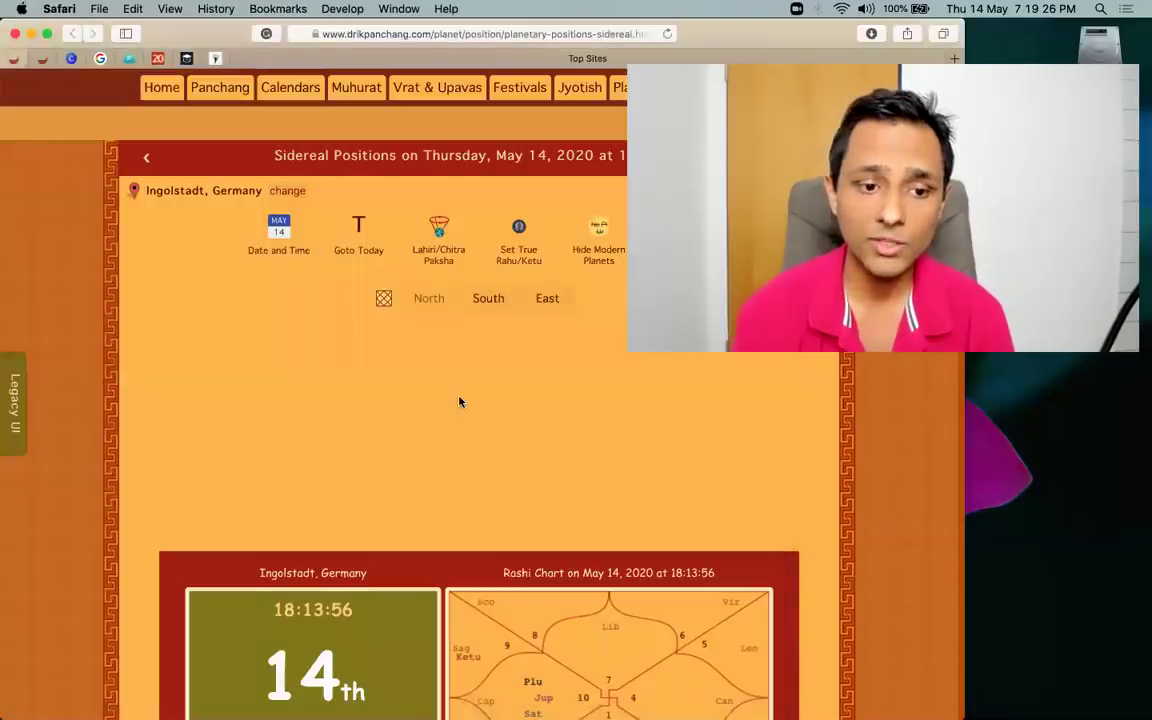
click(289, 233)
click(487, 245)
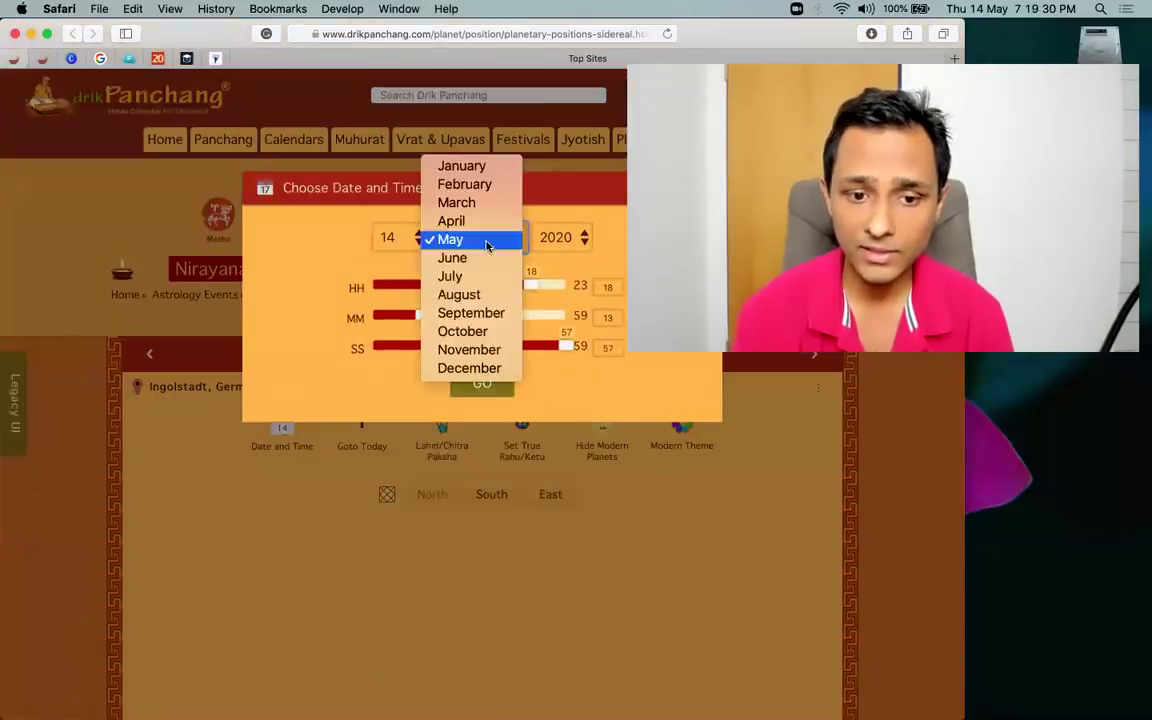
click(476, 368)
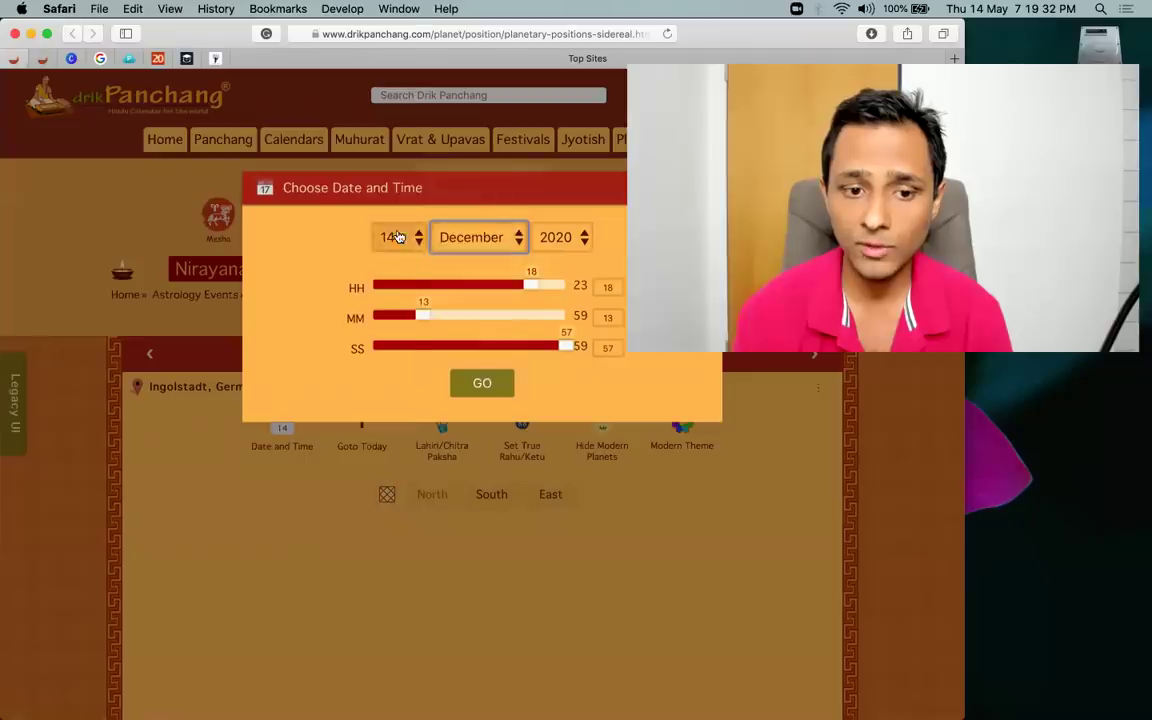
click(397, 236)
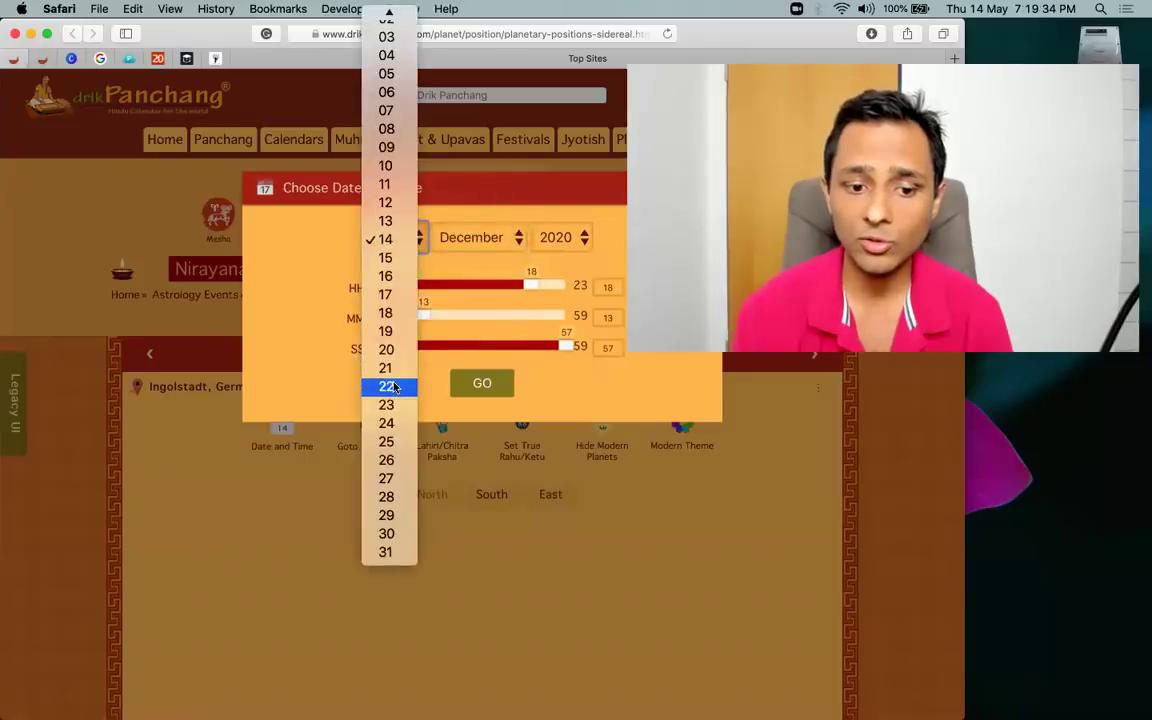
click(389, 405)
click(490, 384)
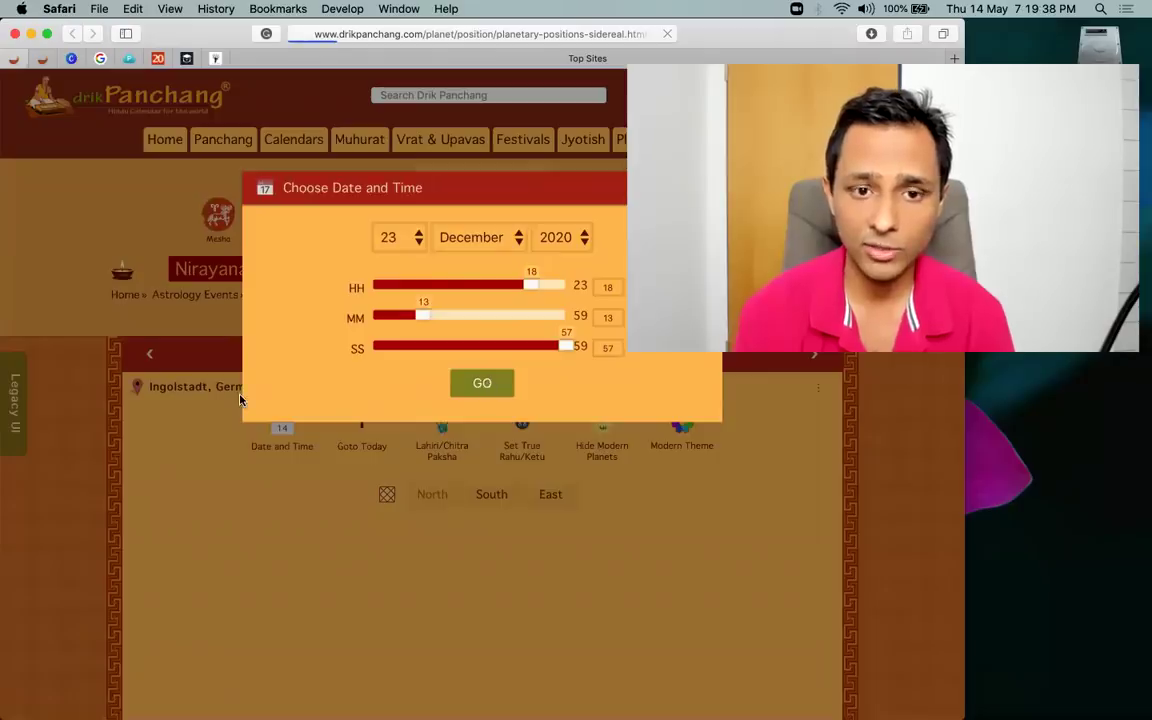
scroll(240, 400, down, 5)
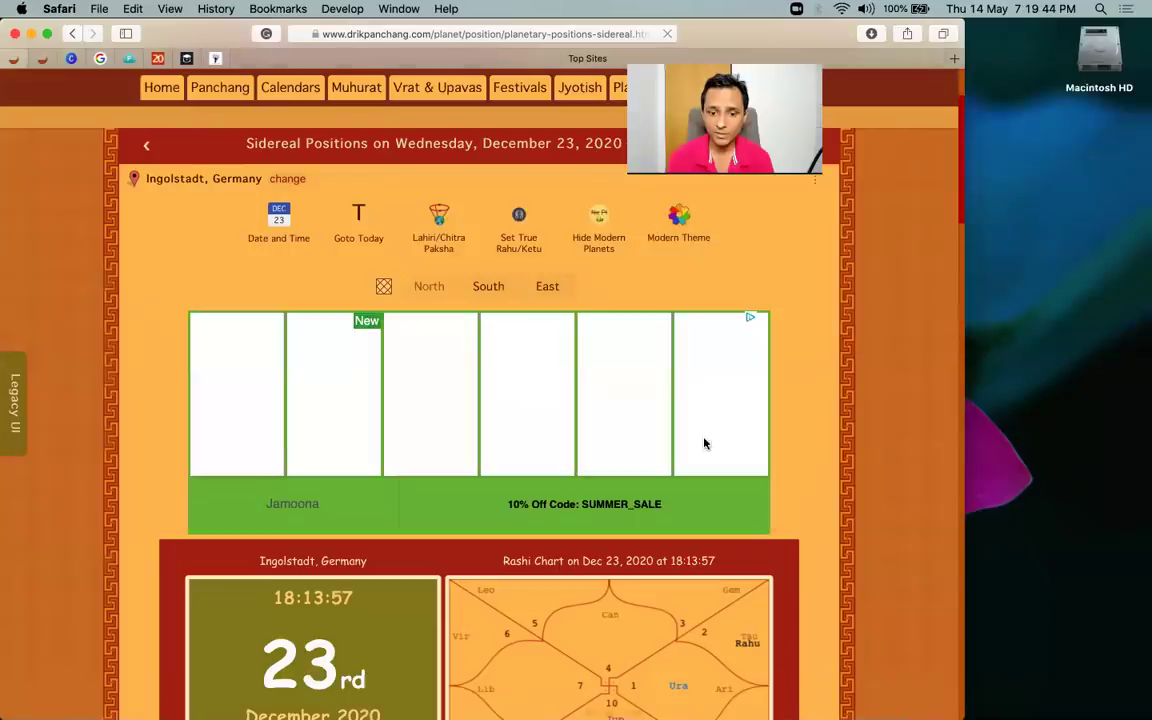
scroll(704, 443, down, 4)
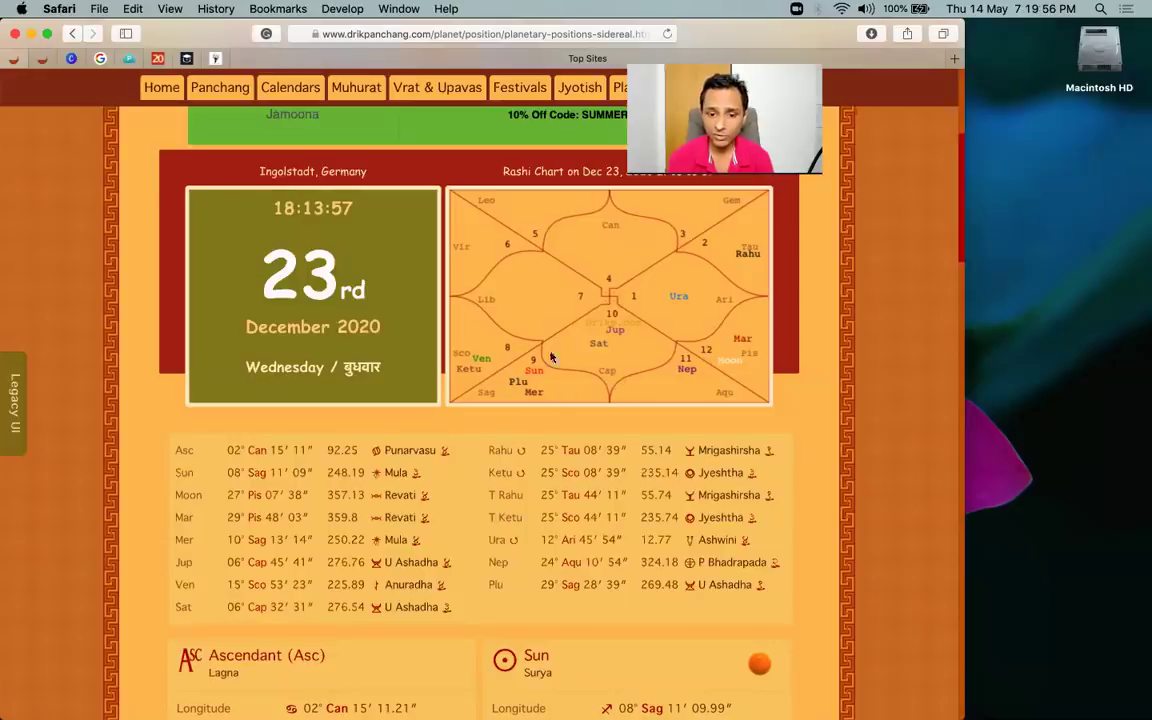
Change the sidereal positions date to 15 December 2020 and review the Rashi chart and planet longitudes.
scroll(545, 360, up, 2)
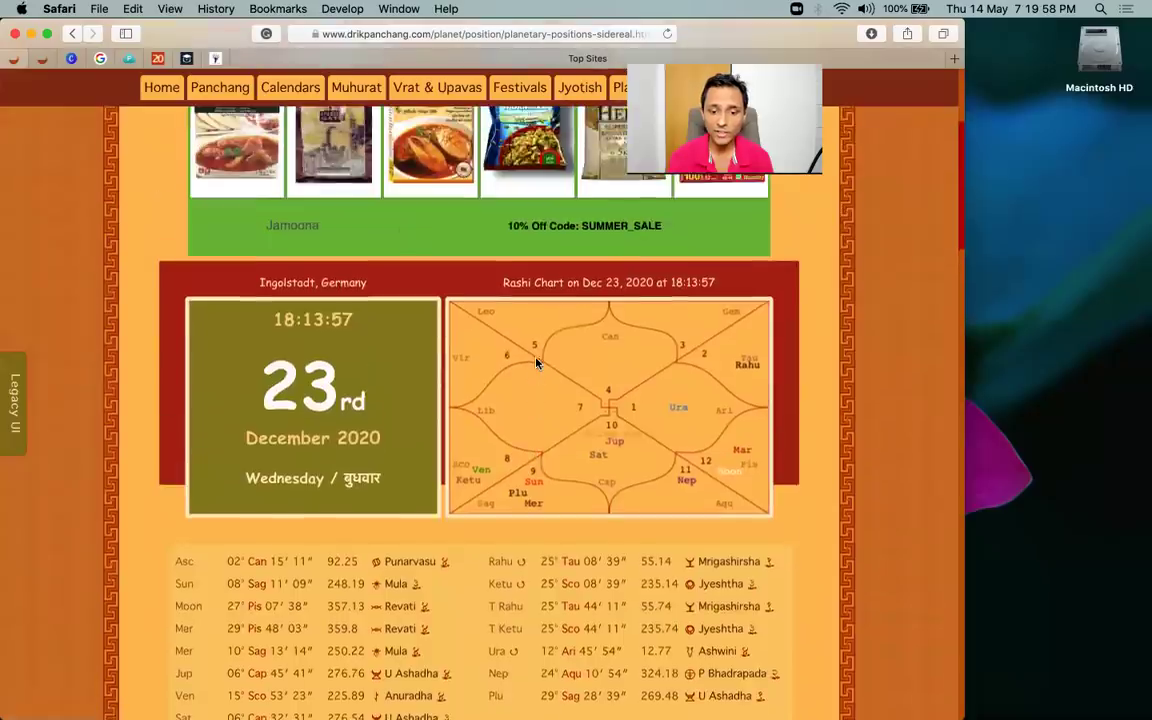
scroll(537, 363, up, 3)
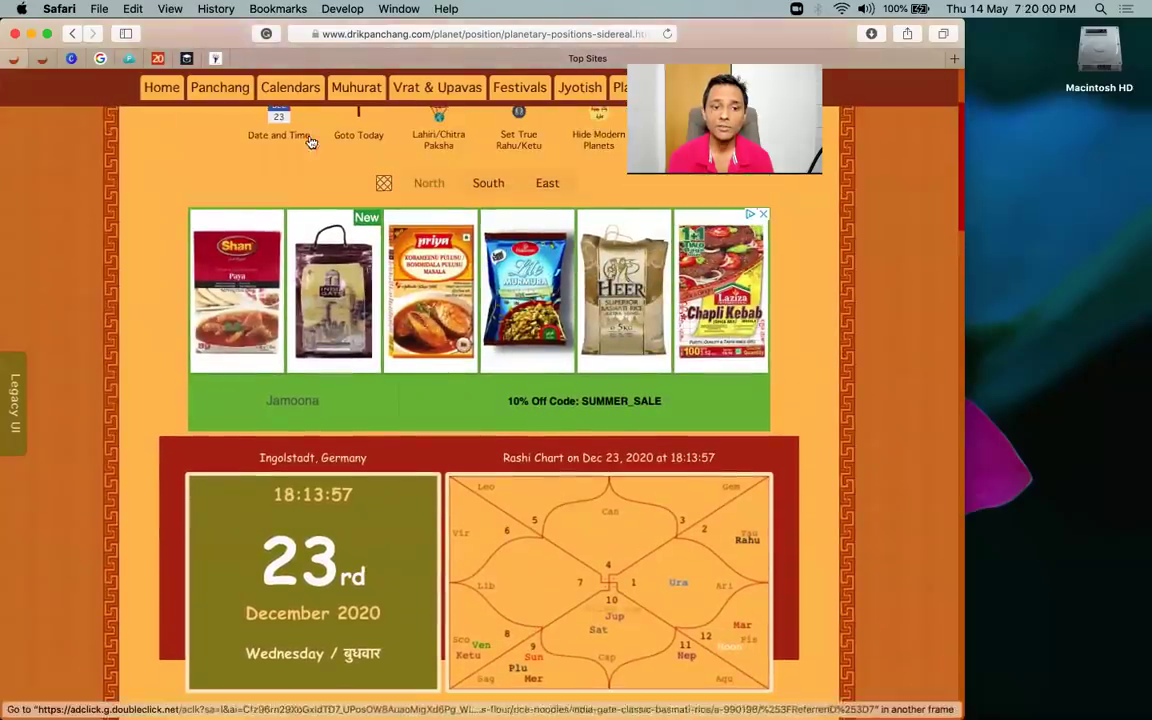
click(305, 138)
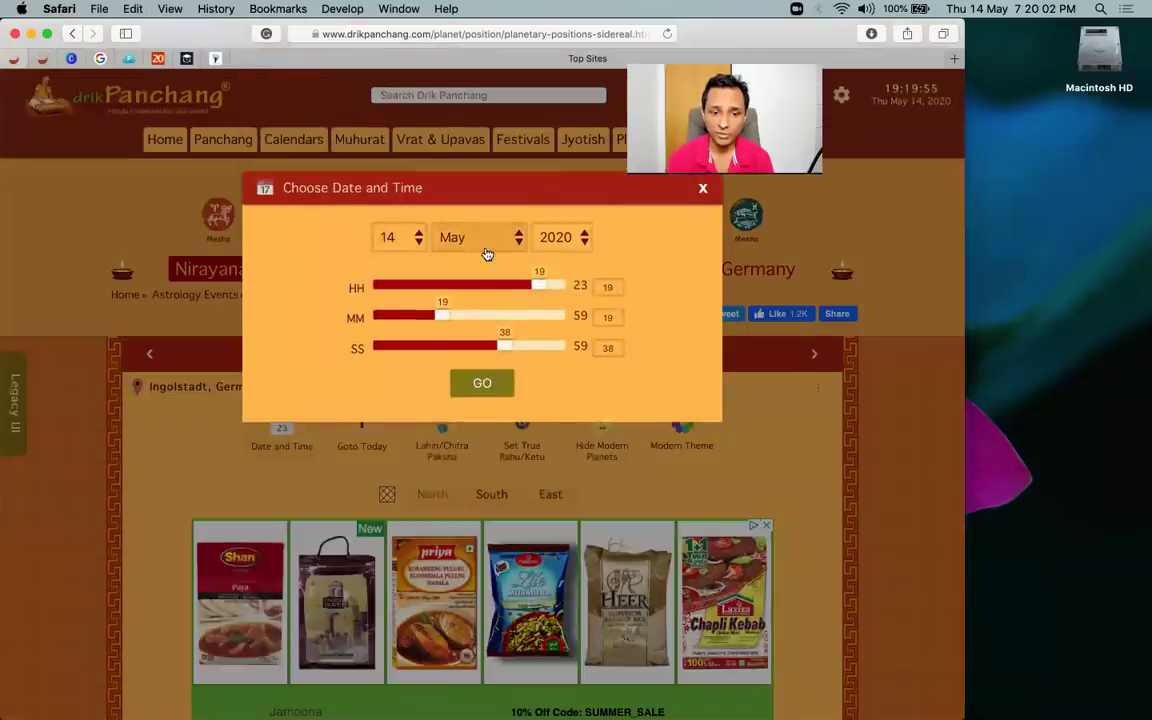
click(485, 254)
click(470, 367)
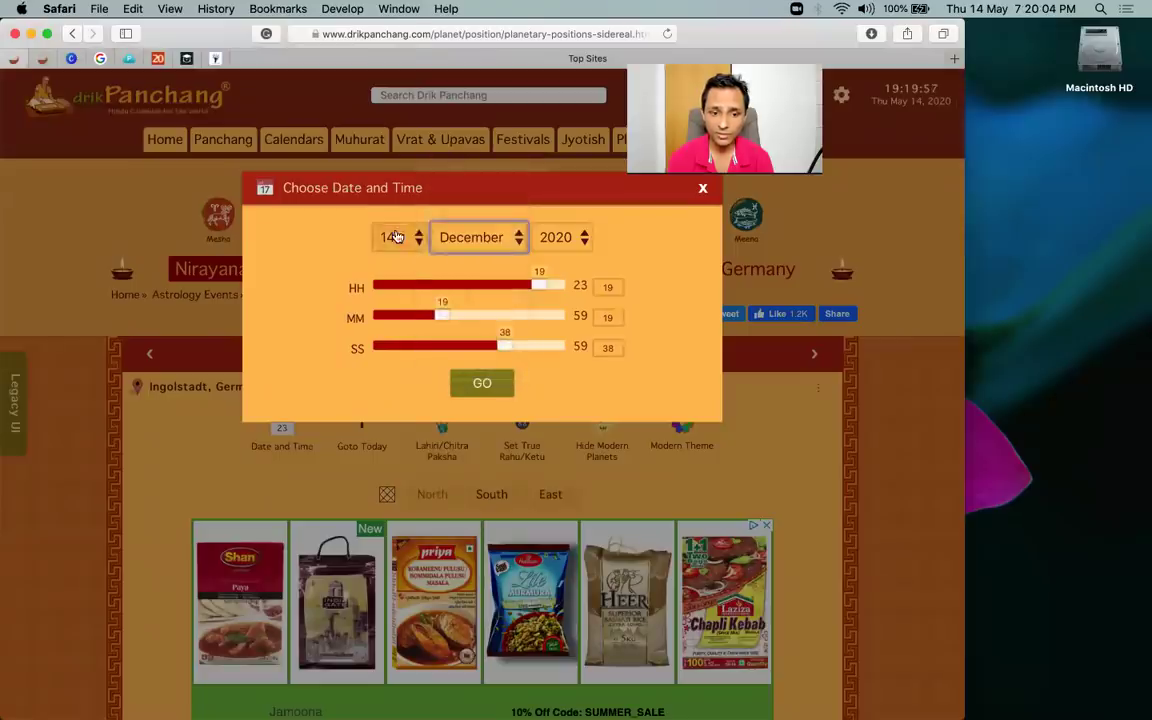
click(396, 236)
click(386, 257)
click(470, 387)
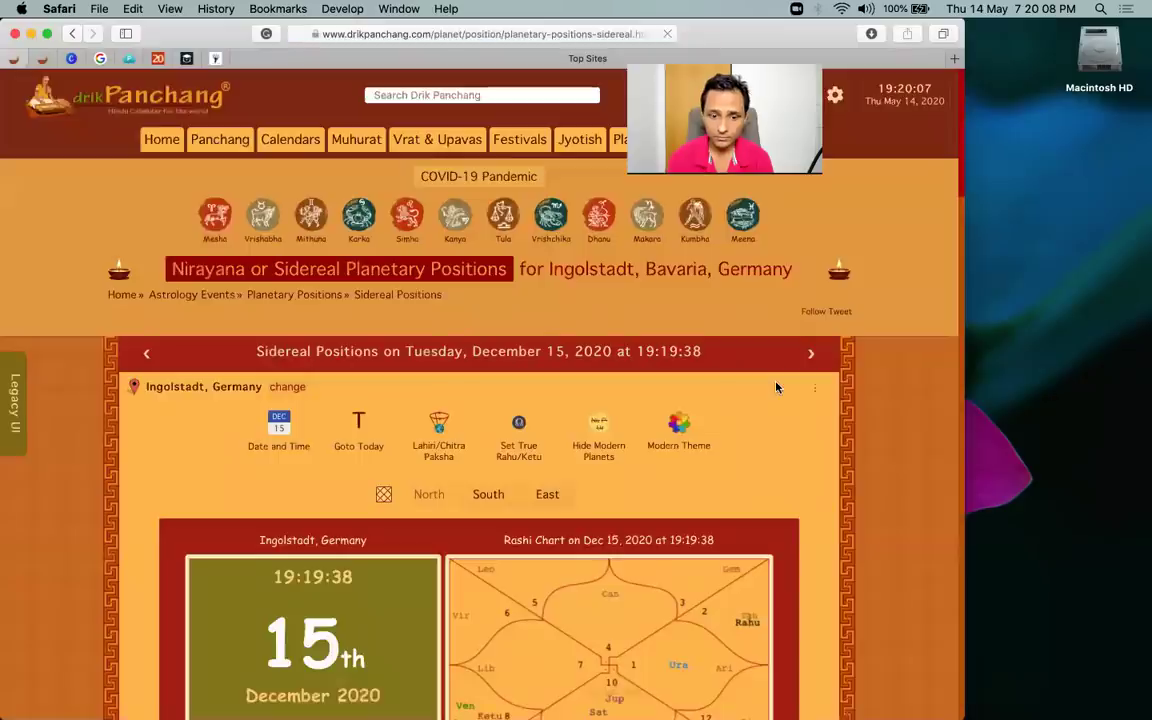
scroll(777, 387, down, 5)
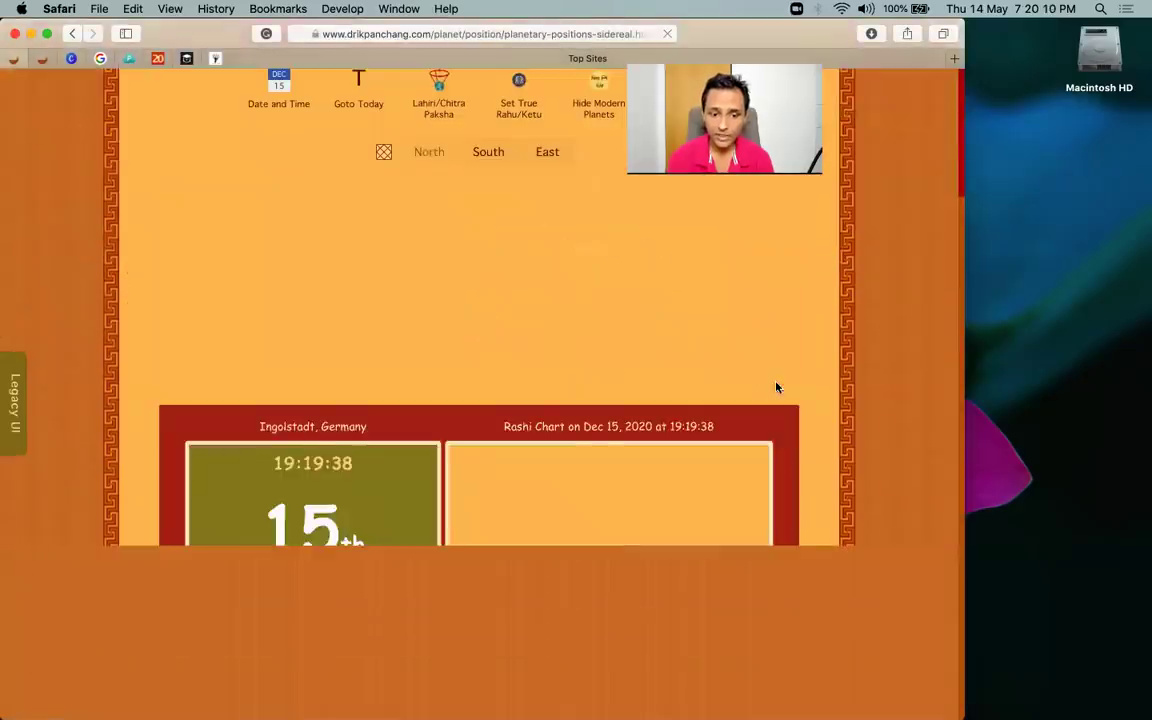
scroll(777, 387, down, 3)
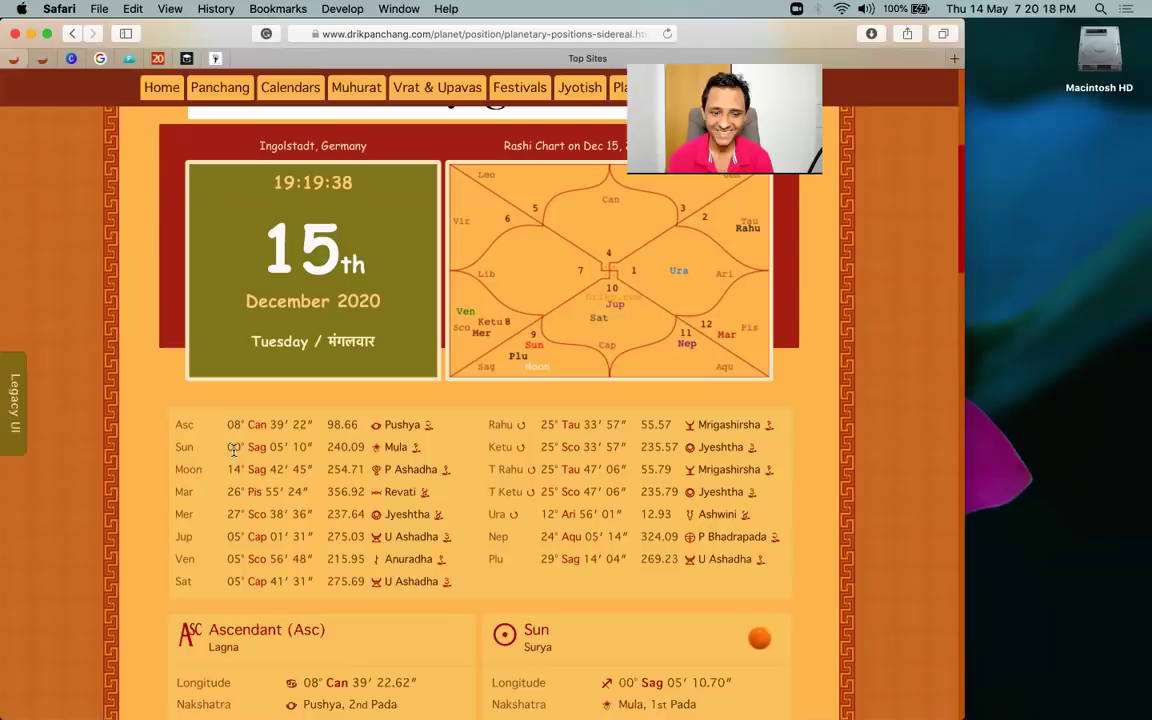
scroll(233, 449, up, 8)
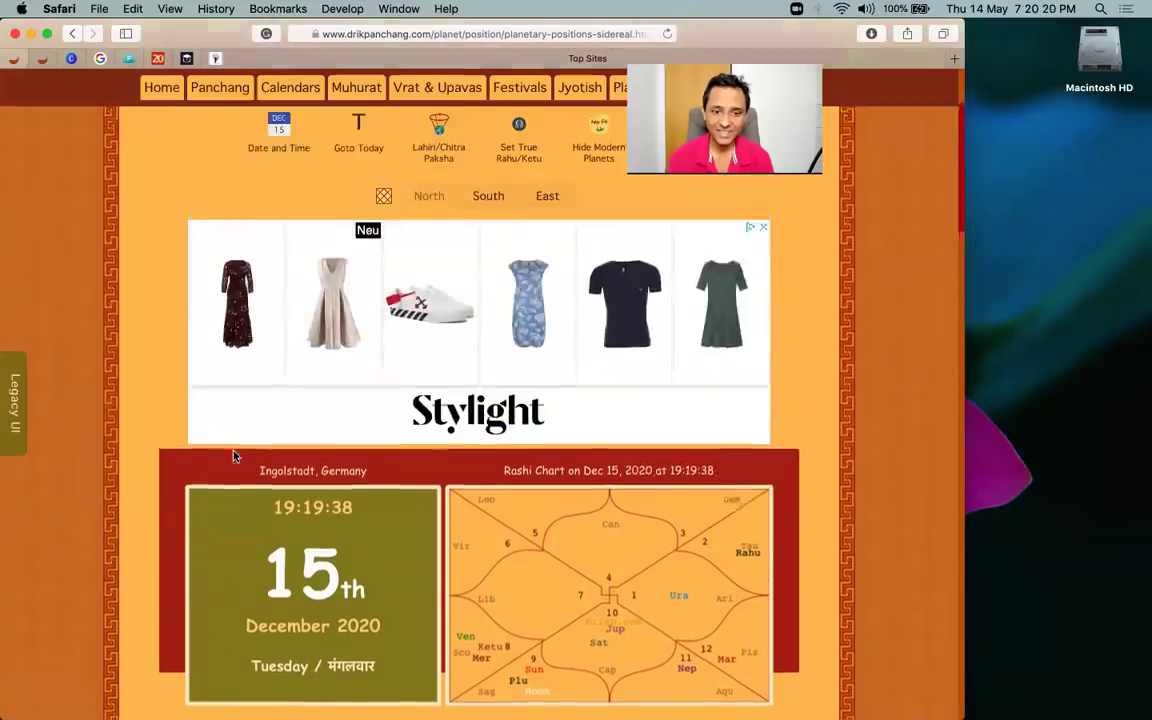
Set the sidereal positions to 14 December 2020 with hour 17 and display the Rashi chart and planet longitudes.
click(296, 198)
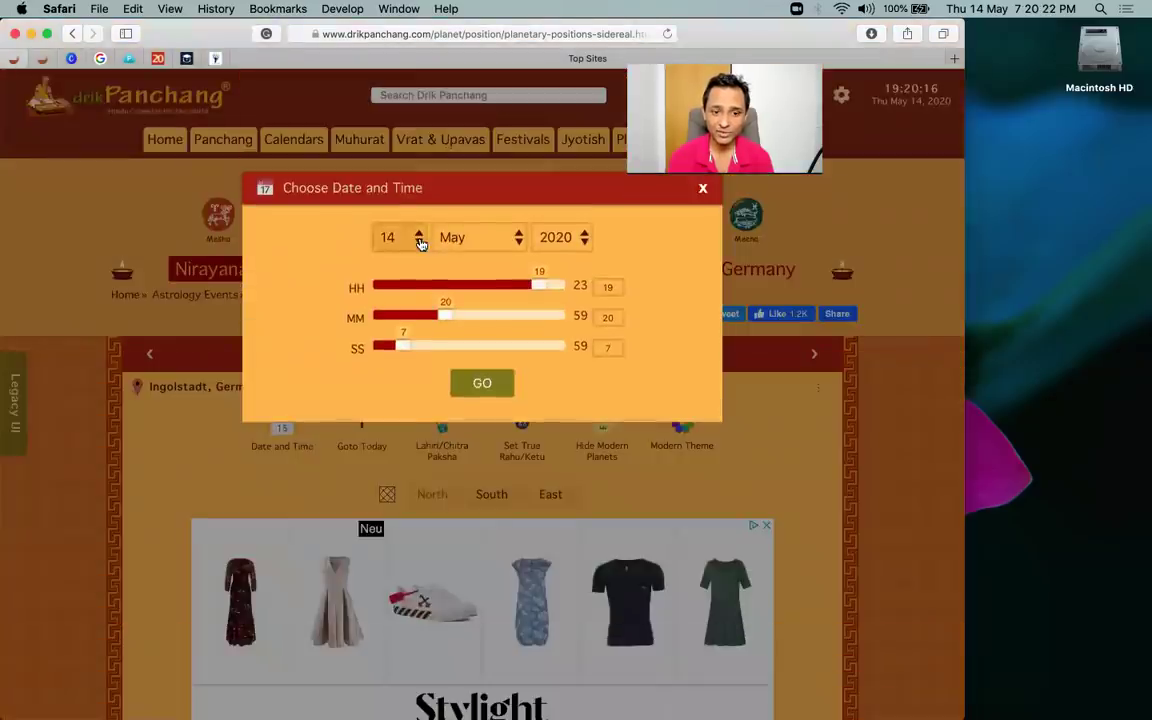
click(418, 240)
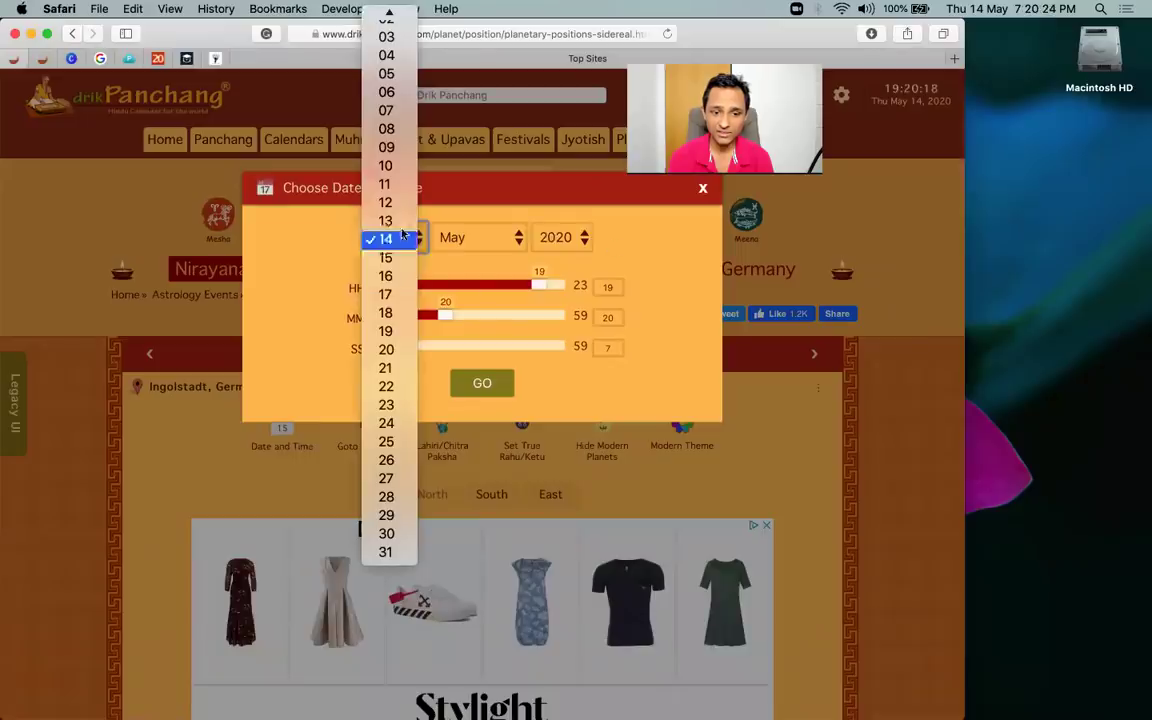
click(397, 241)
click(478, 245)
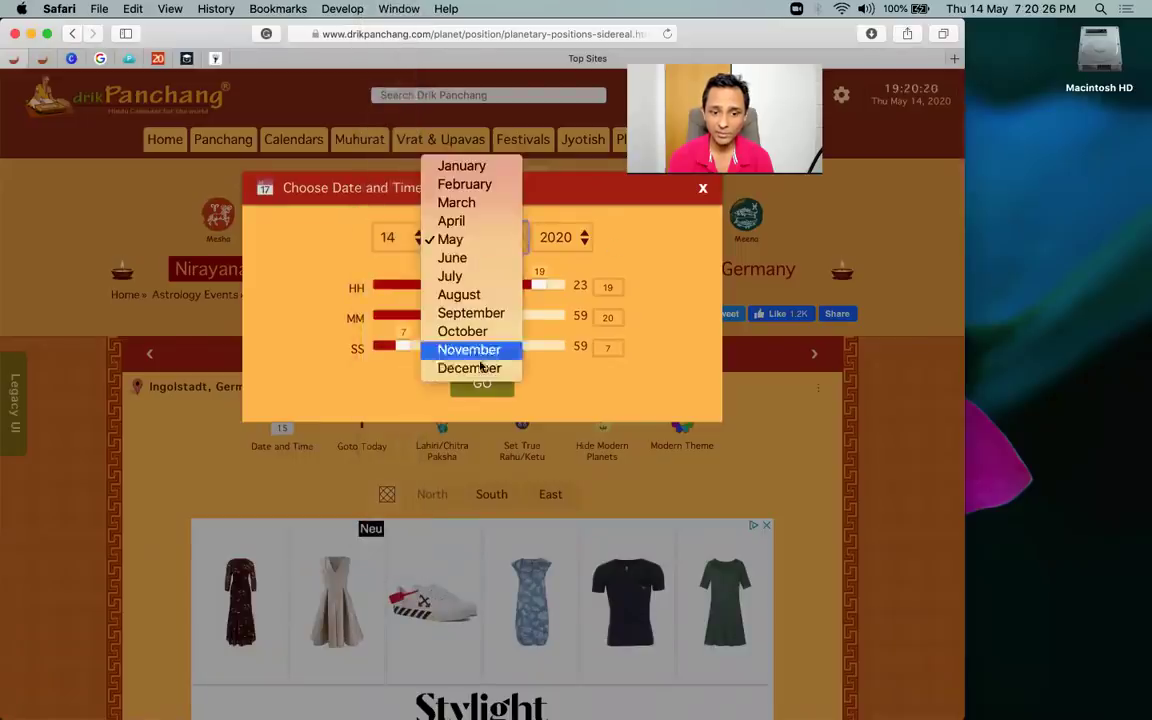
click(483, 368)
click(504, 286)
click(482, 390)
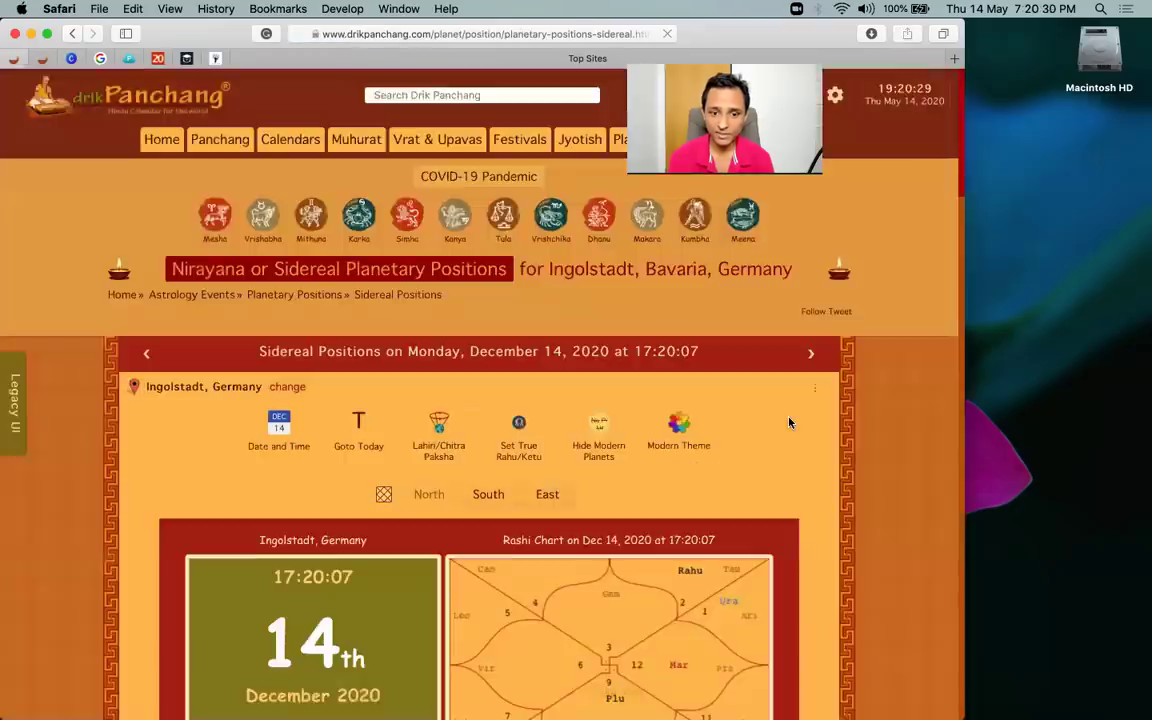
scroll(789, 423, down, 5)
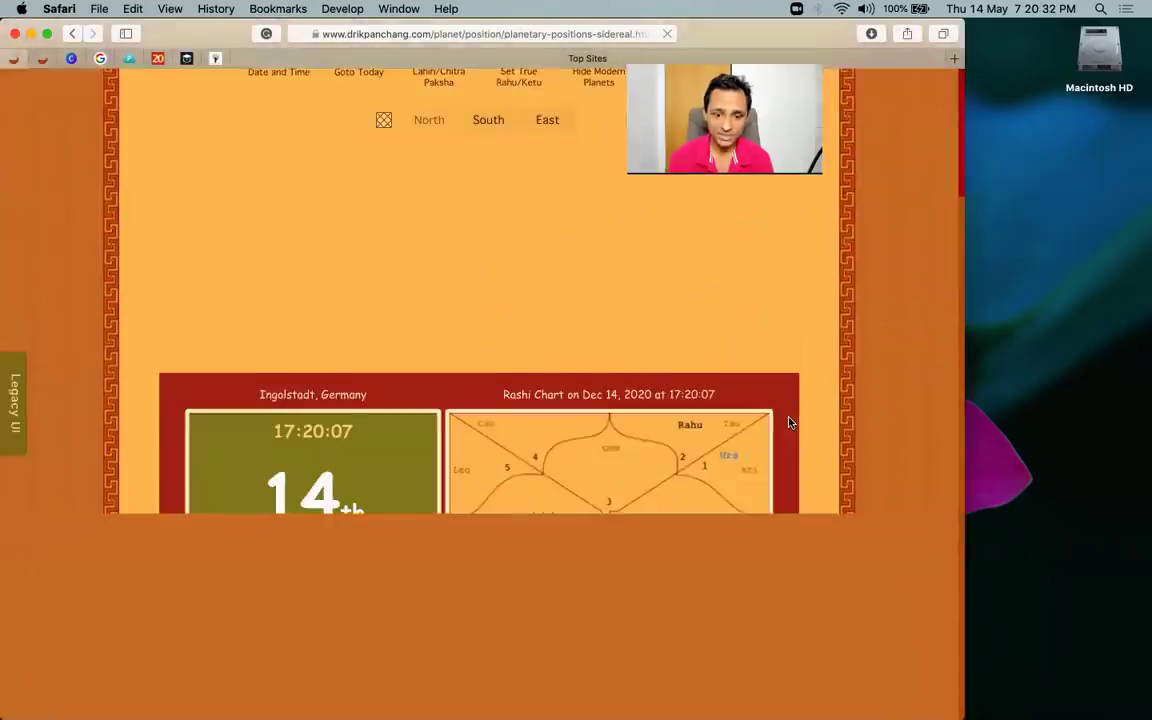
scroll(789, 423, down, 5)
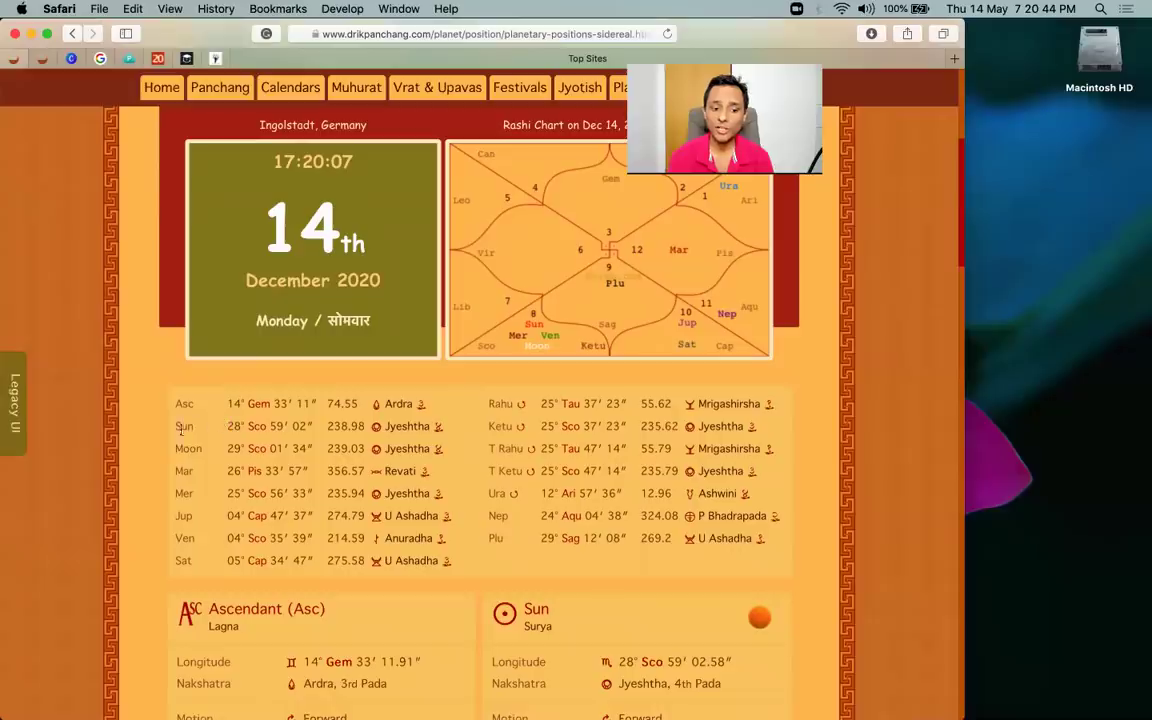
Examine the Sun and Moon longitudes in the 14 December 2020 planet table, highlighting their degree values.
drag(173, 435, 258, 424)
click(258, 424)
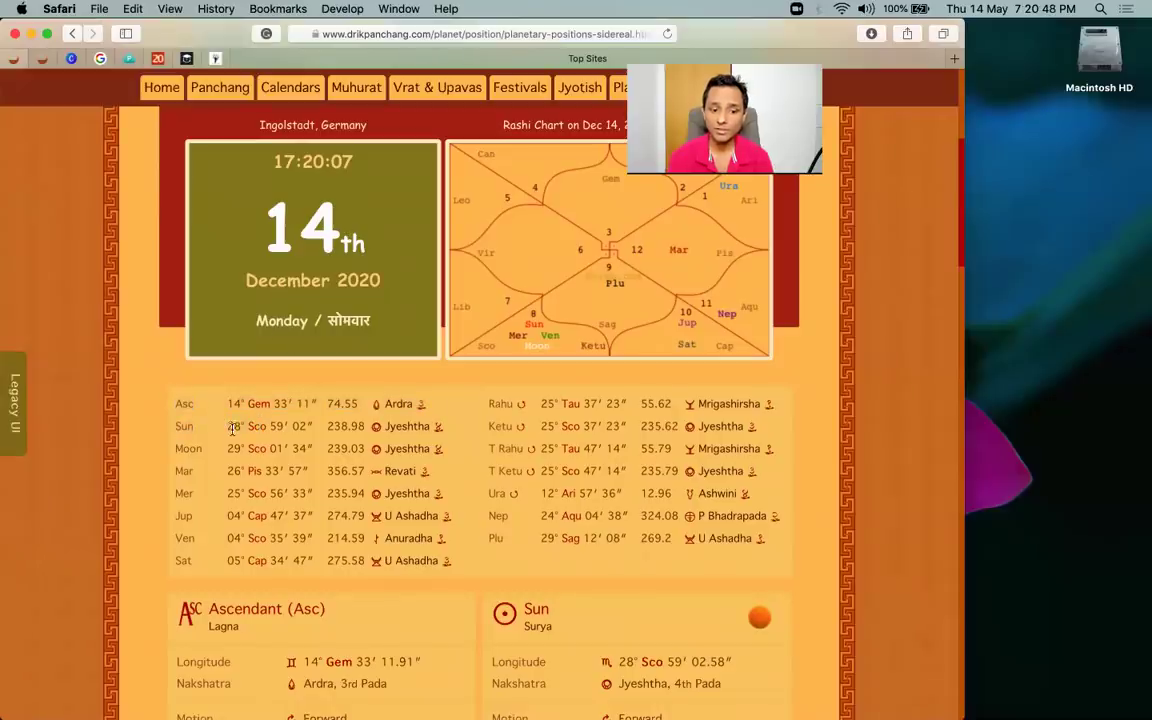
drag(229, 427, 237, 427)
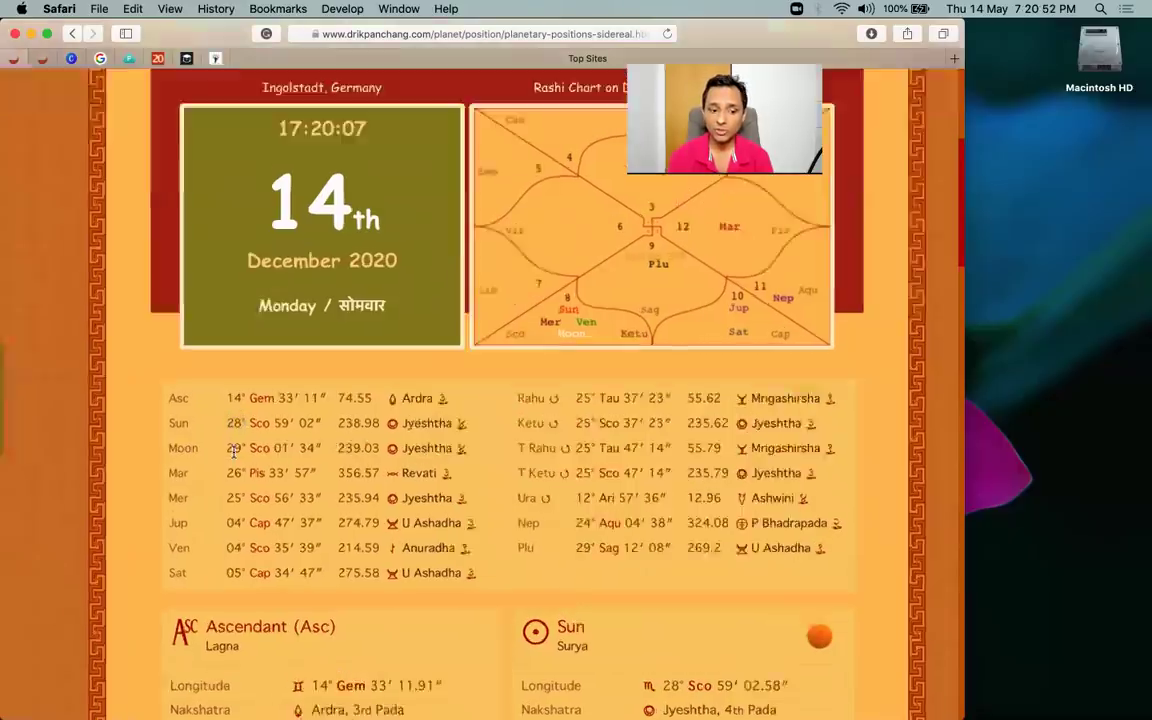
scroll(234, 451, up, 5)
drag(218, 372, 259, 432)
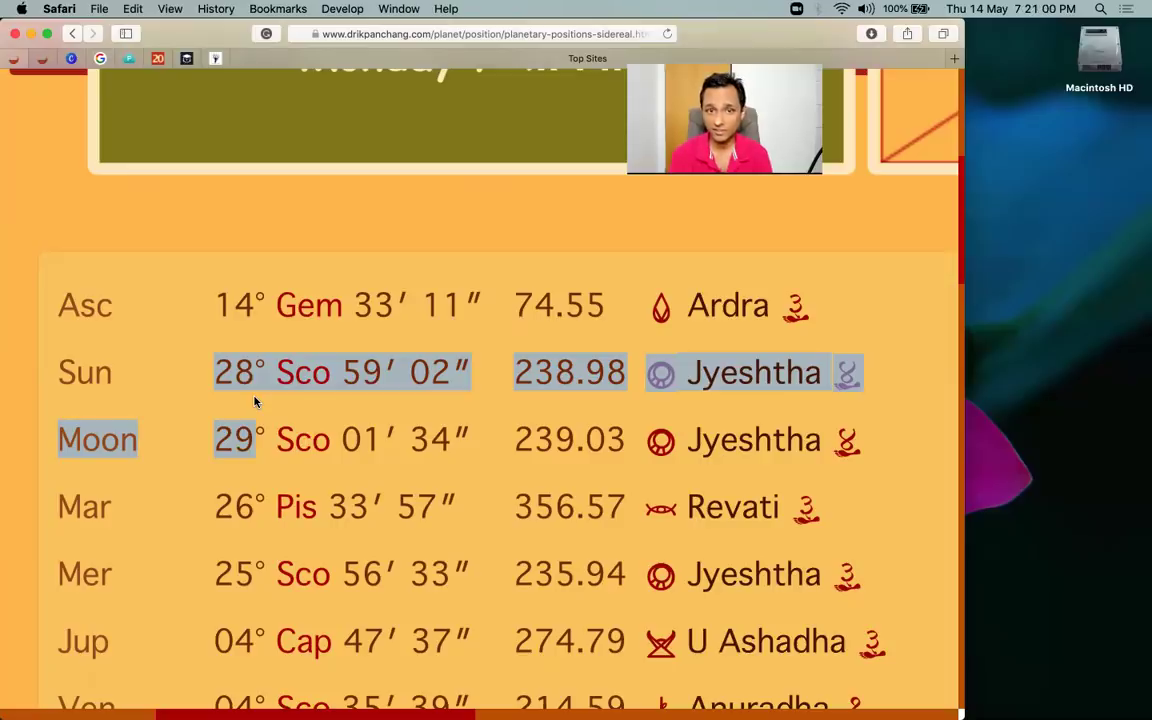
scroll(254, 401, down, 5)
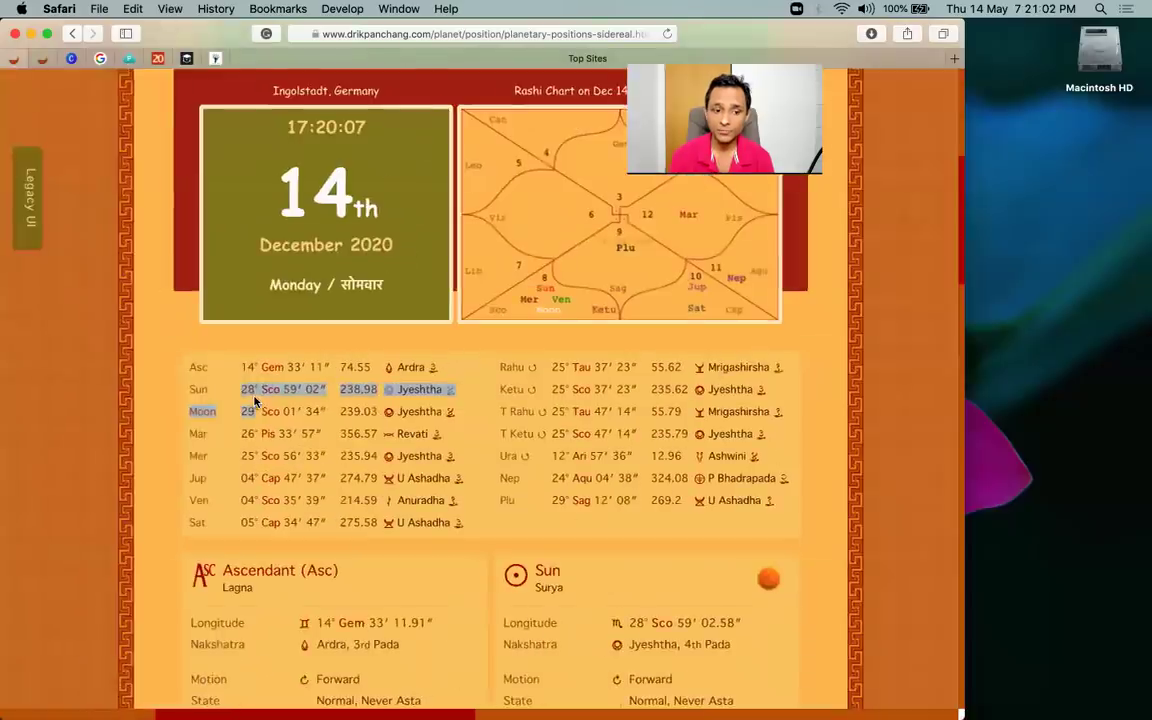
Change the sidereal positions date to 12 January 2021.
scroll(254, 401, up, 5)
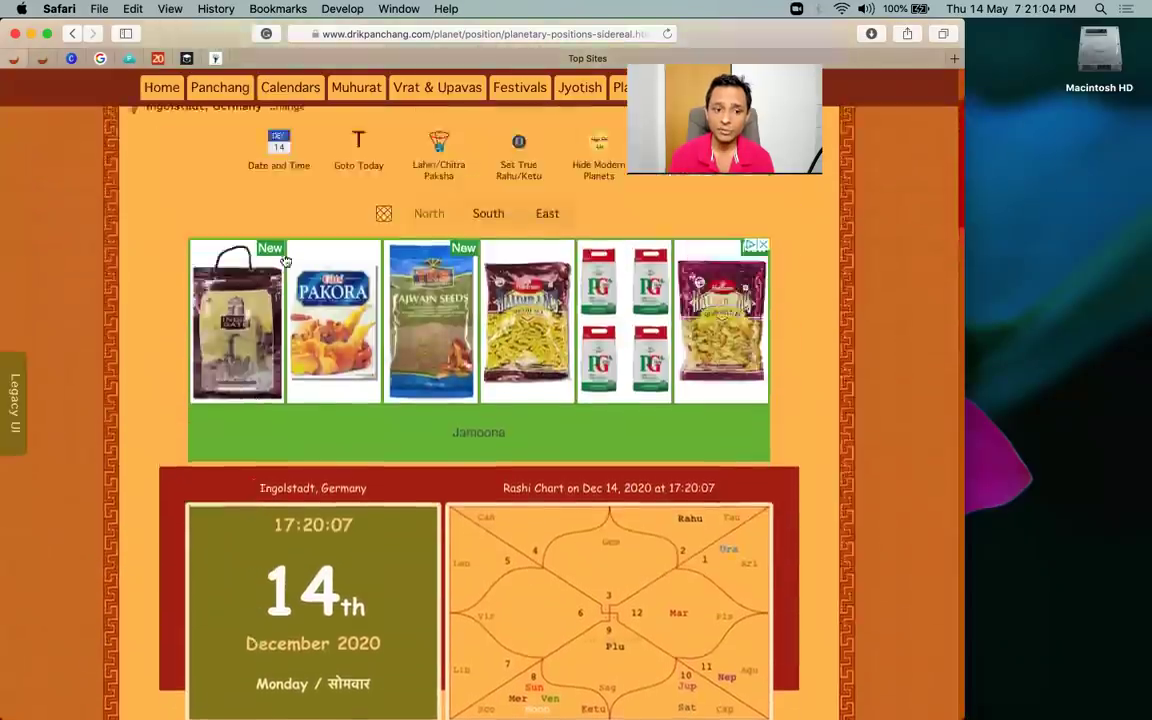
click(288, 165)
click(400, 236)
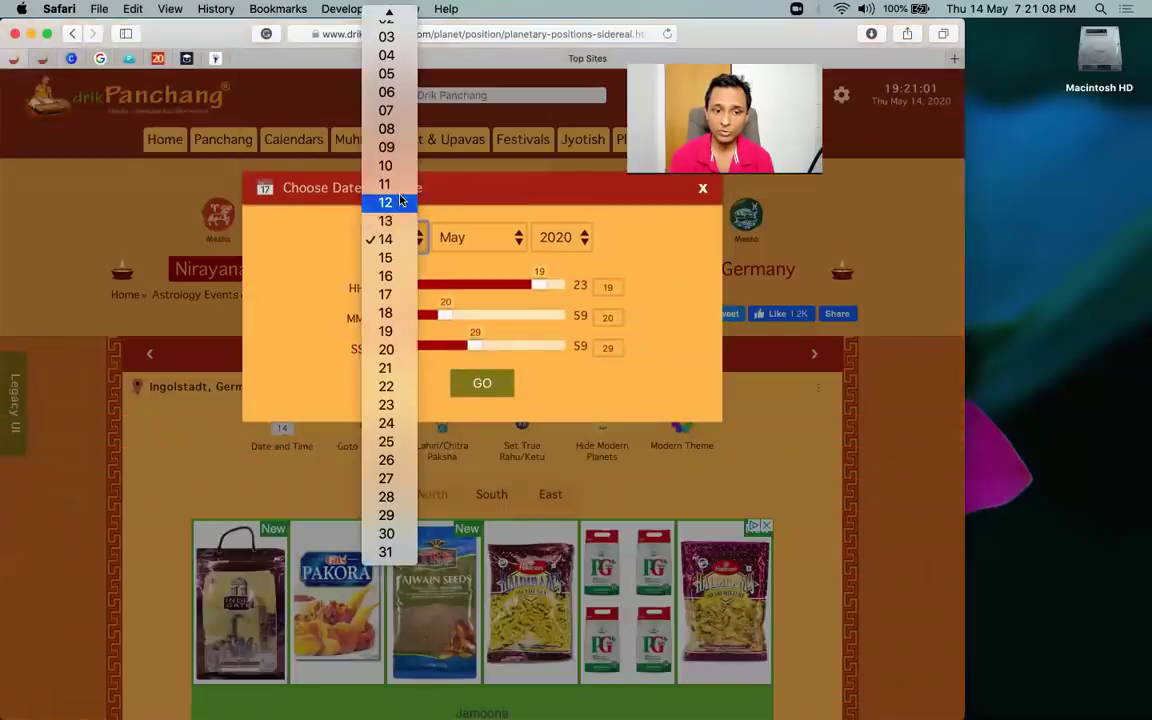
click(398, 203)
click(485, 235)
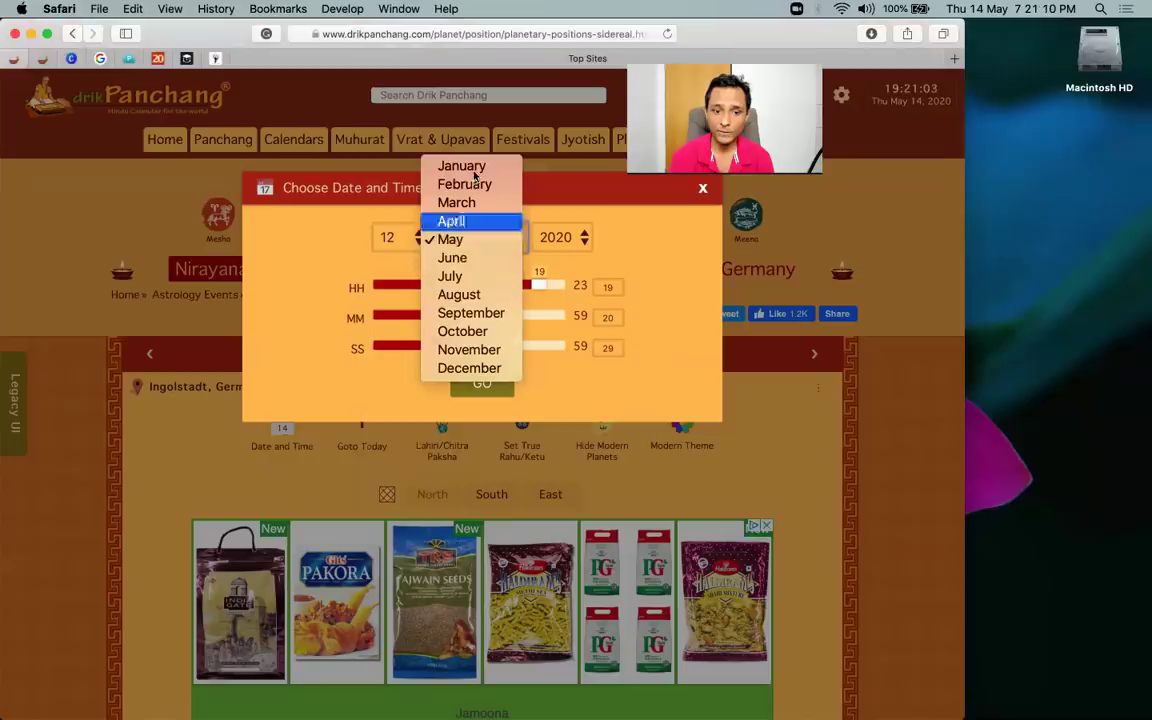
click(474, 167)
click(560, 237)
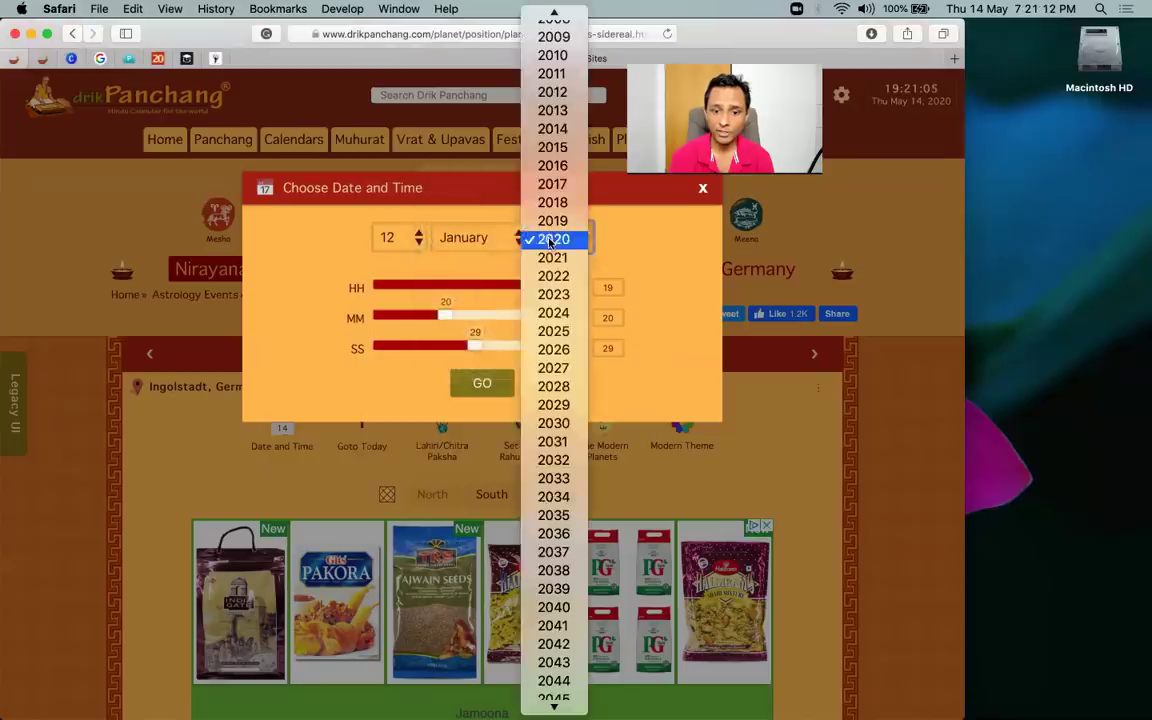
click(556, 242)
click(488, 385)
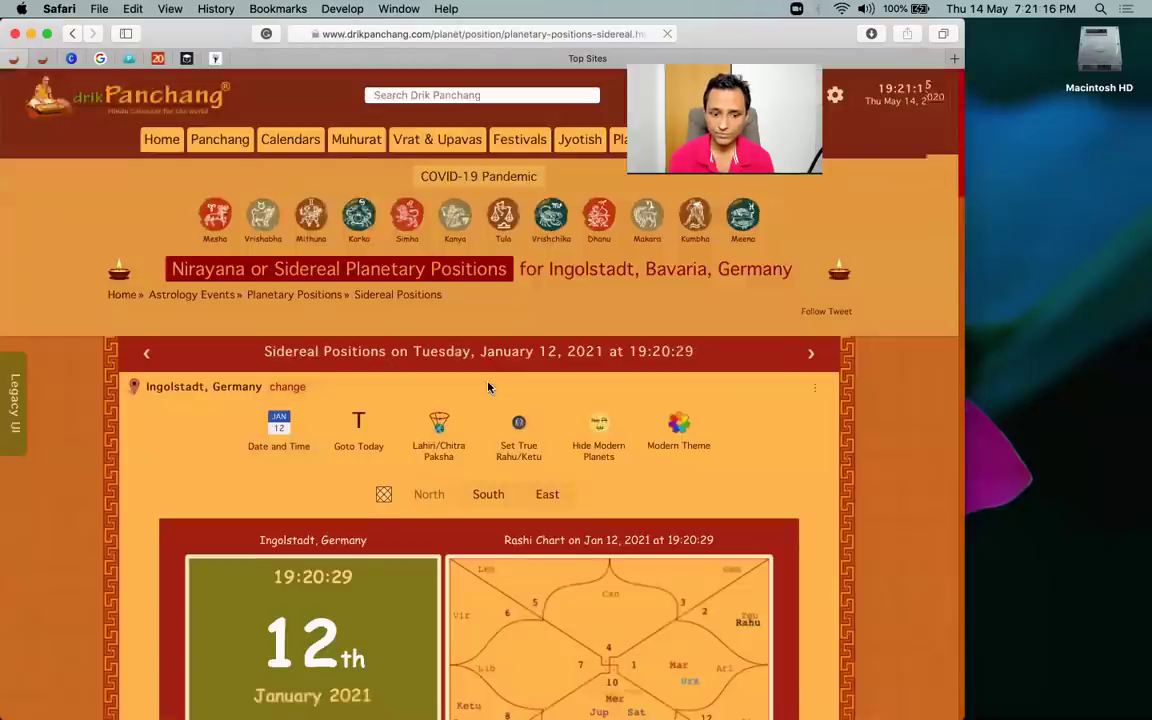
Examine the Rashi chart and the Sun, Moon and other planet longitudes for 12 January 2021.
scroll(488, 386, down, 5)
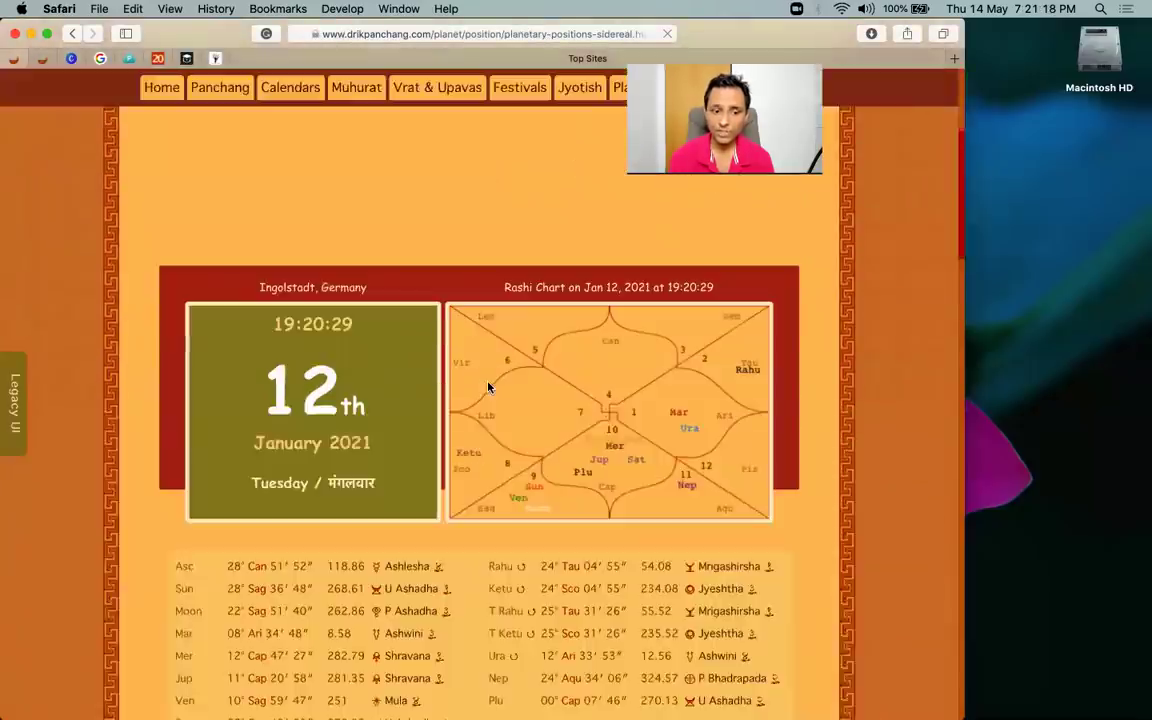
scroll(488, 386, down, 4)
scroll(488, 386, up, 2)
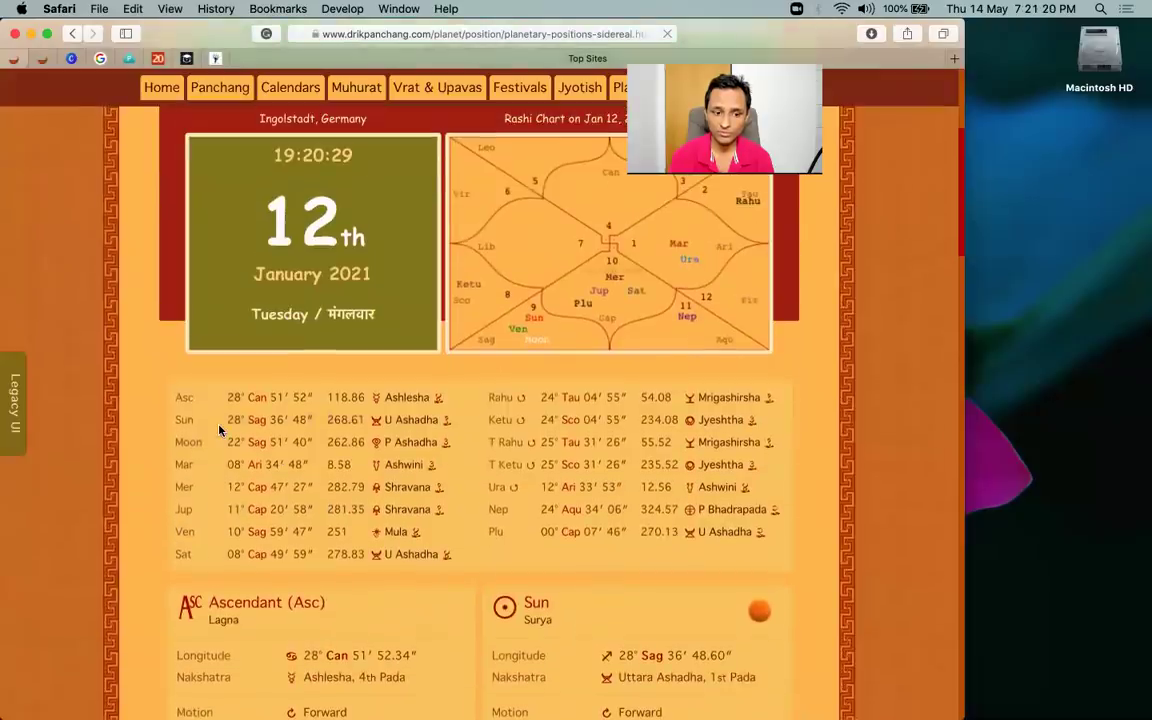
scroll(217, 433, up, 3)
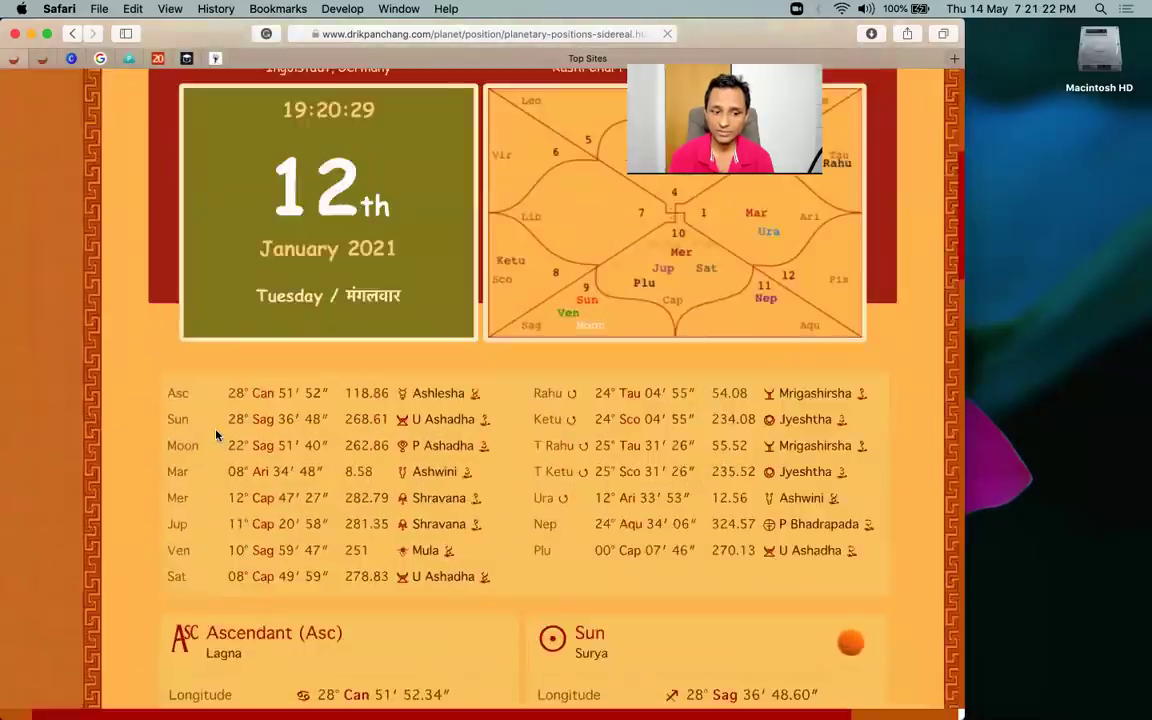
scroll(216, 434, up, 2)
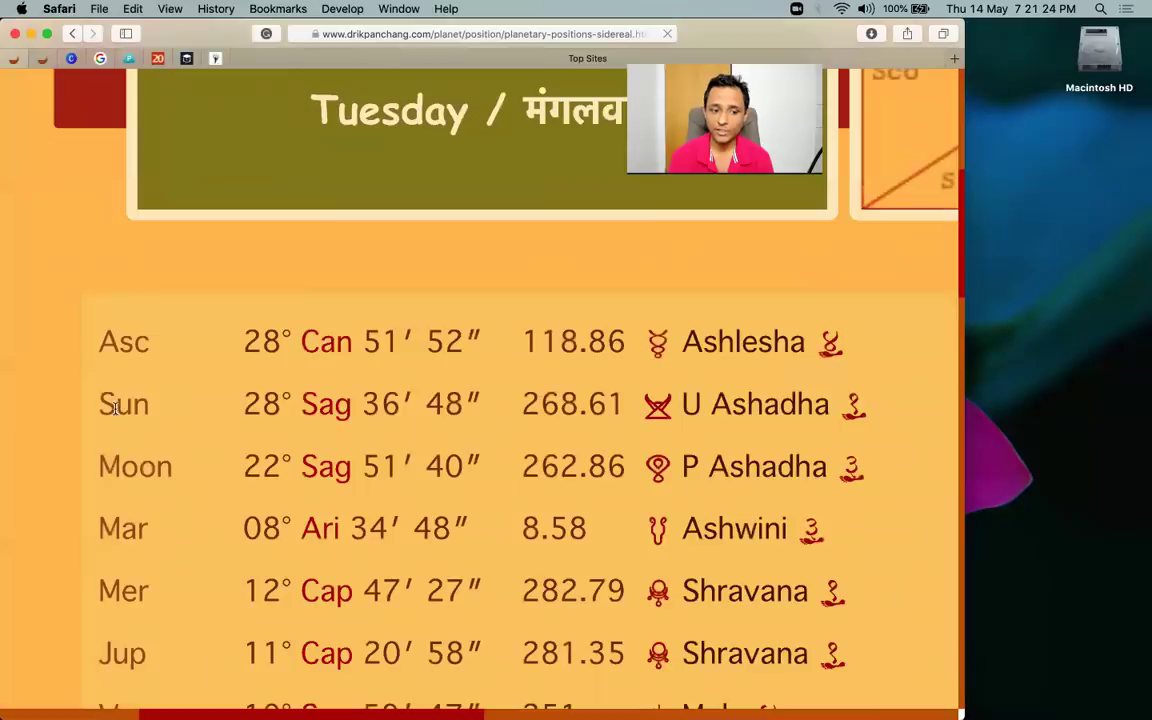
scroll(305, 477, down, 5)
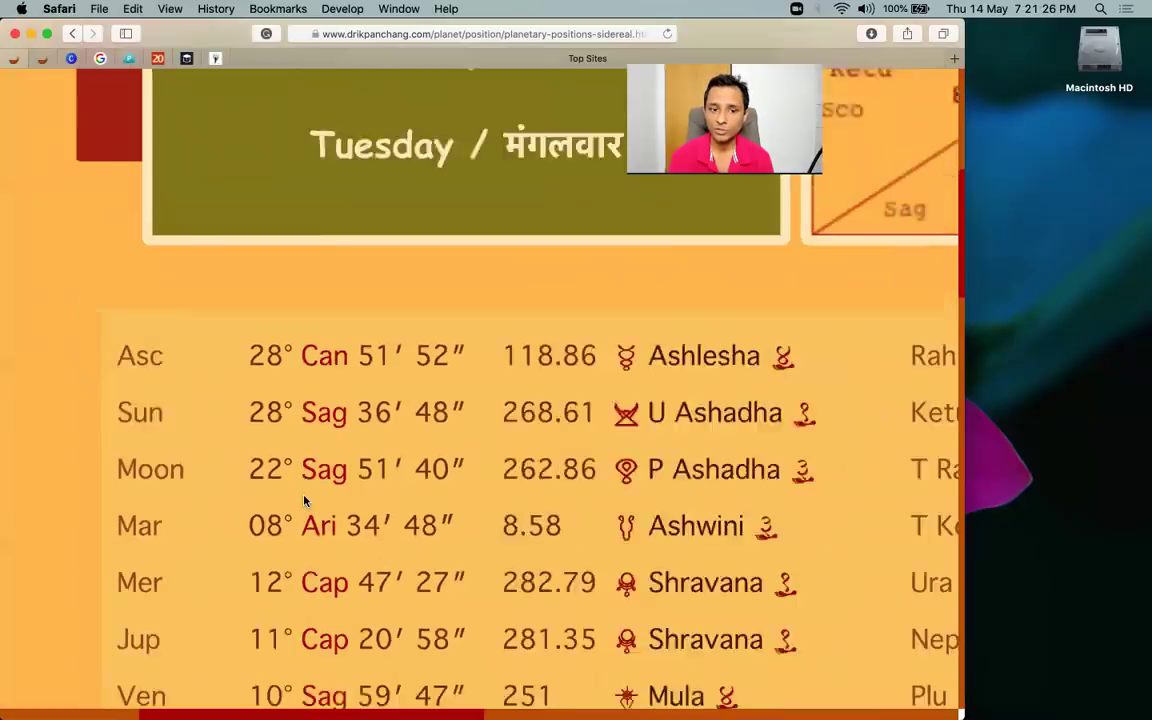
scroll(305, 500, down, 3)
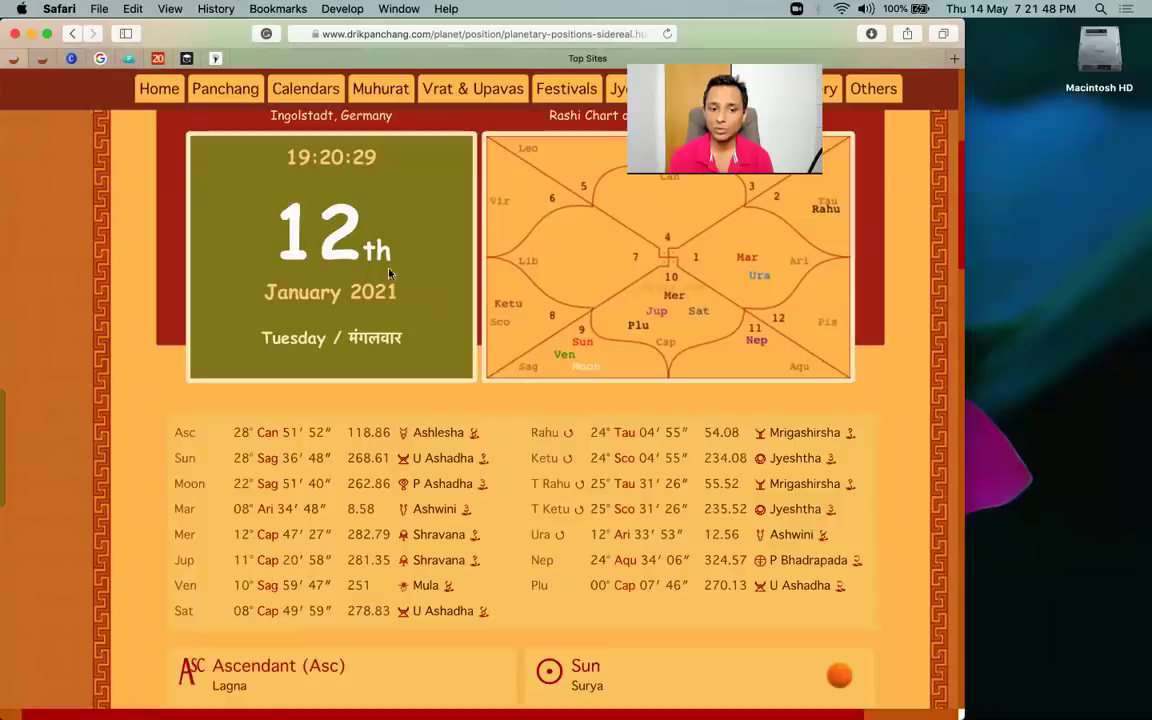
scroll(292, 157, up, 1)
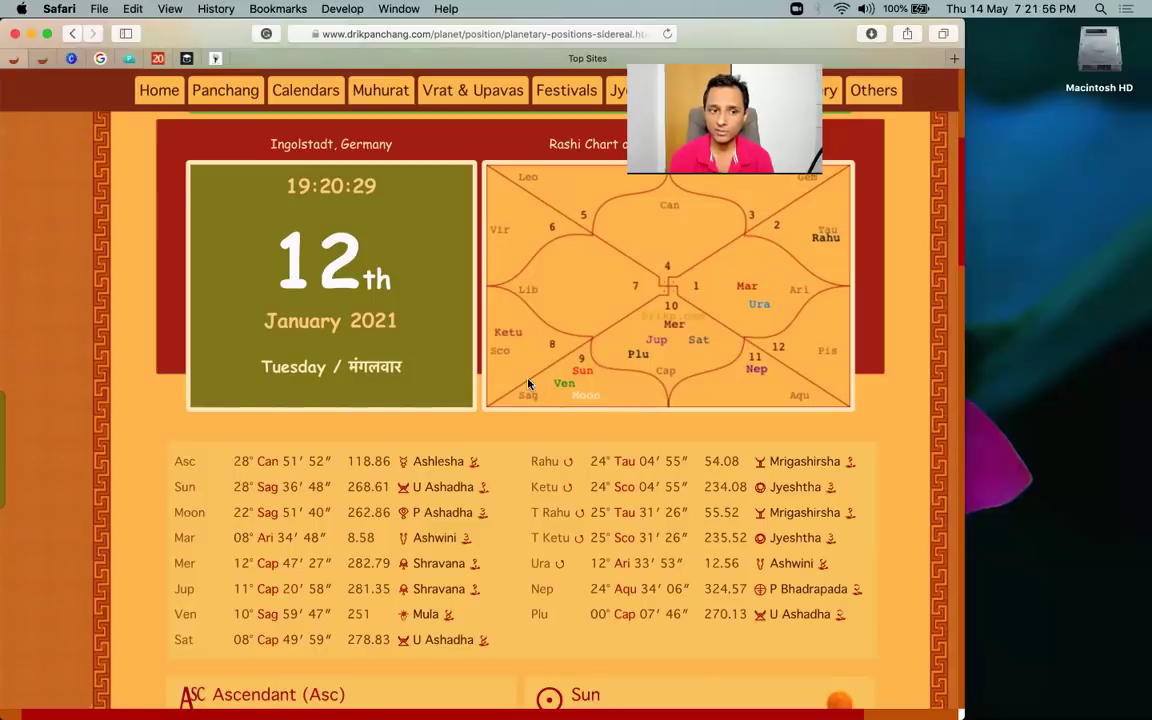
Compare the 12 January 2021 Rashi chart in Safari with the Lagna chart of the Vedic report in Preview.
key(ctrl+Up)
click(175, 437)
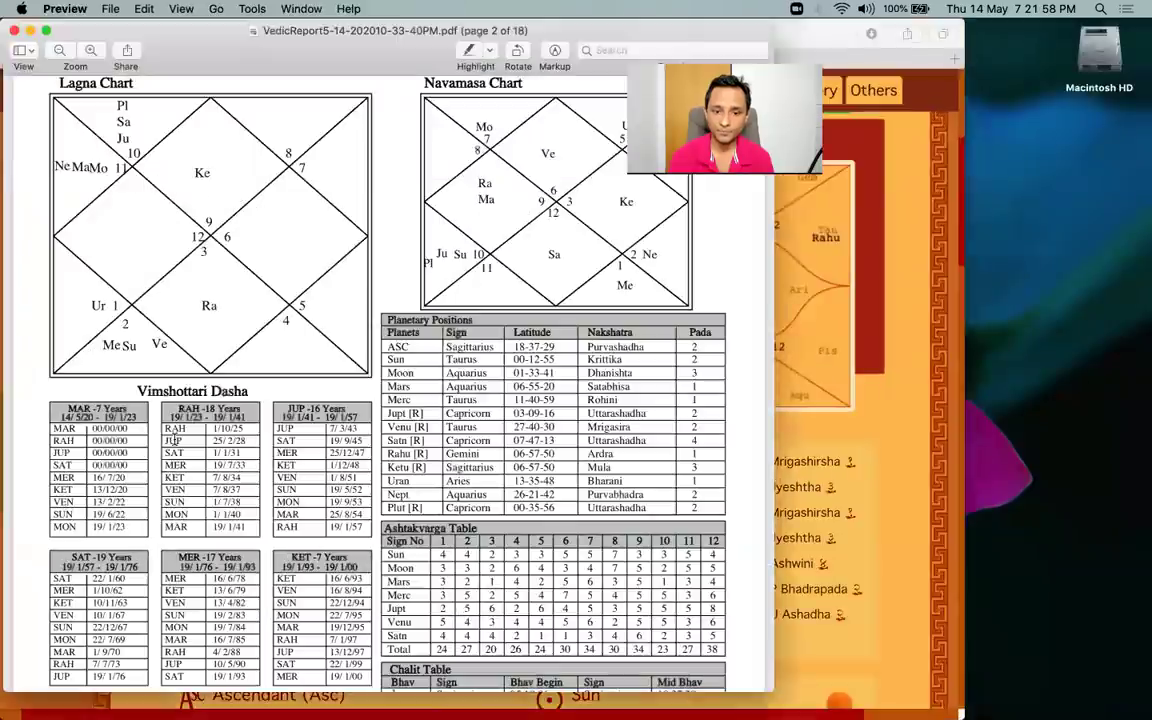
key(ctrl+Up)
click(472, 222)
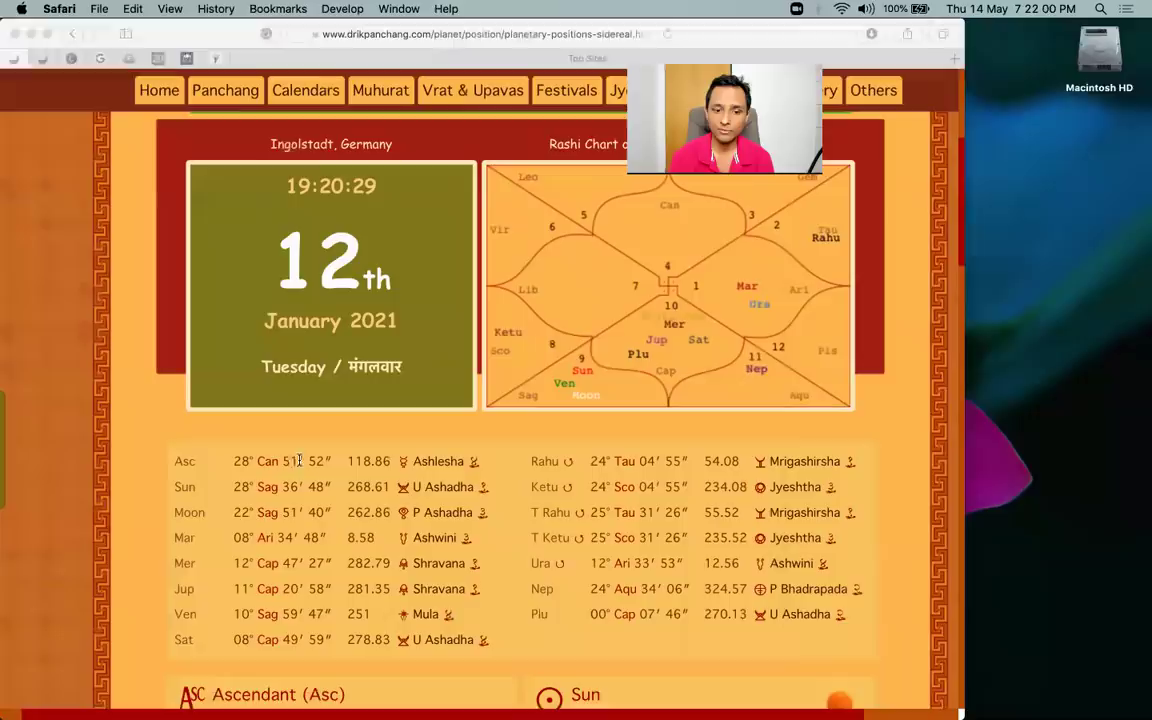
key(ctrl+Up)
click(204, 327)
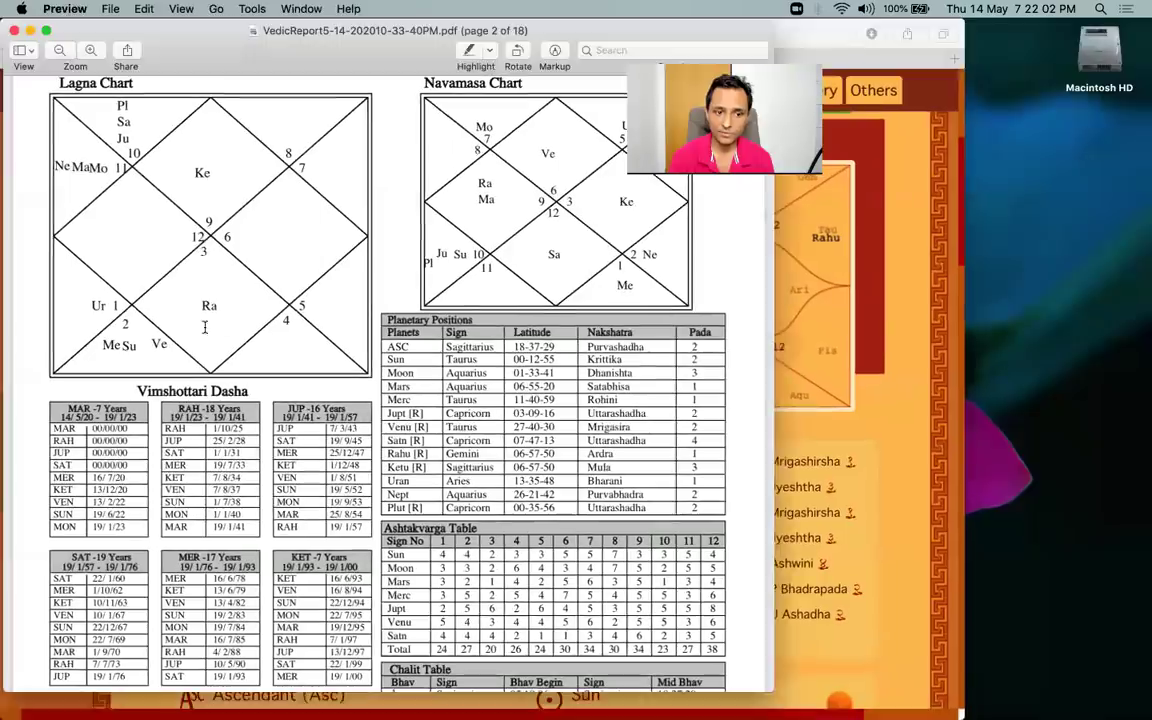
Review the Lagna chart and highlight the Mercury sub-period date 16/7/20 in the enlarged Mars Mahadasha table.
scroll(204, 327, up, 3)
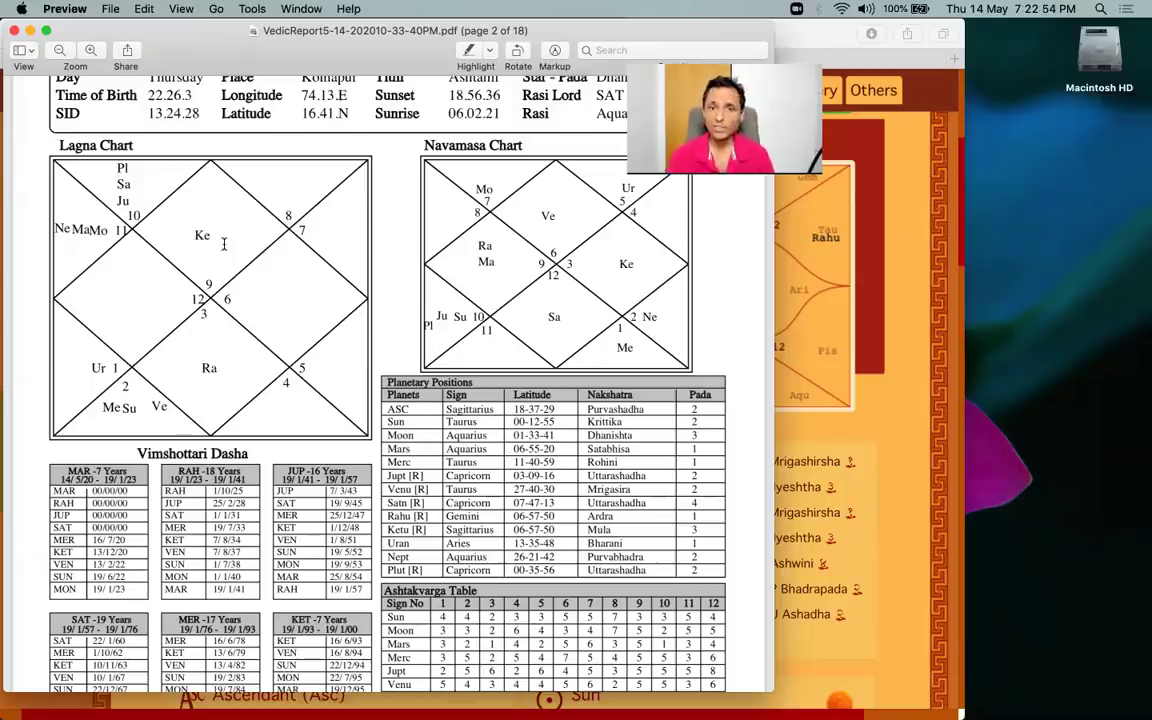
scroll(67, 568, up, 5)
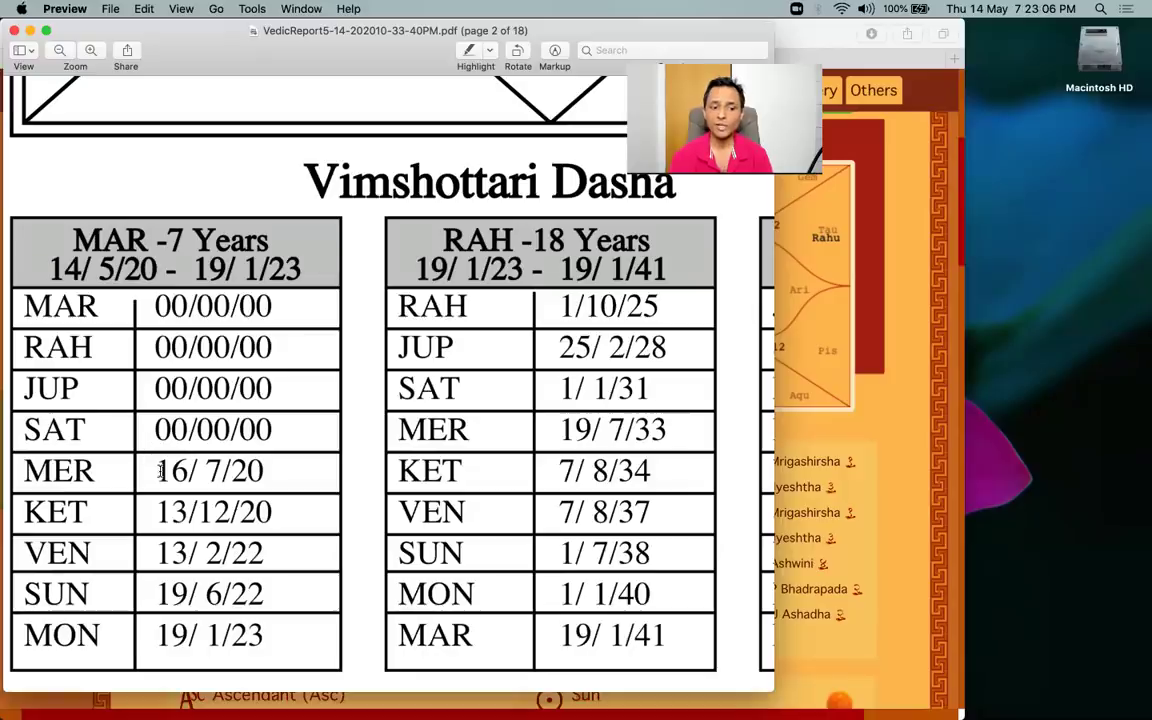
drag(157, 471, 270, 472)
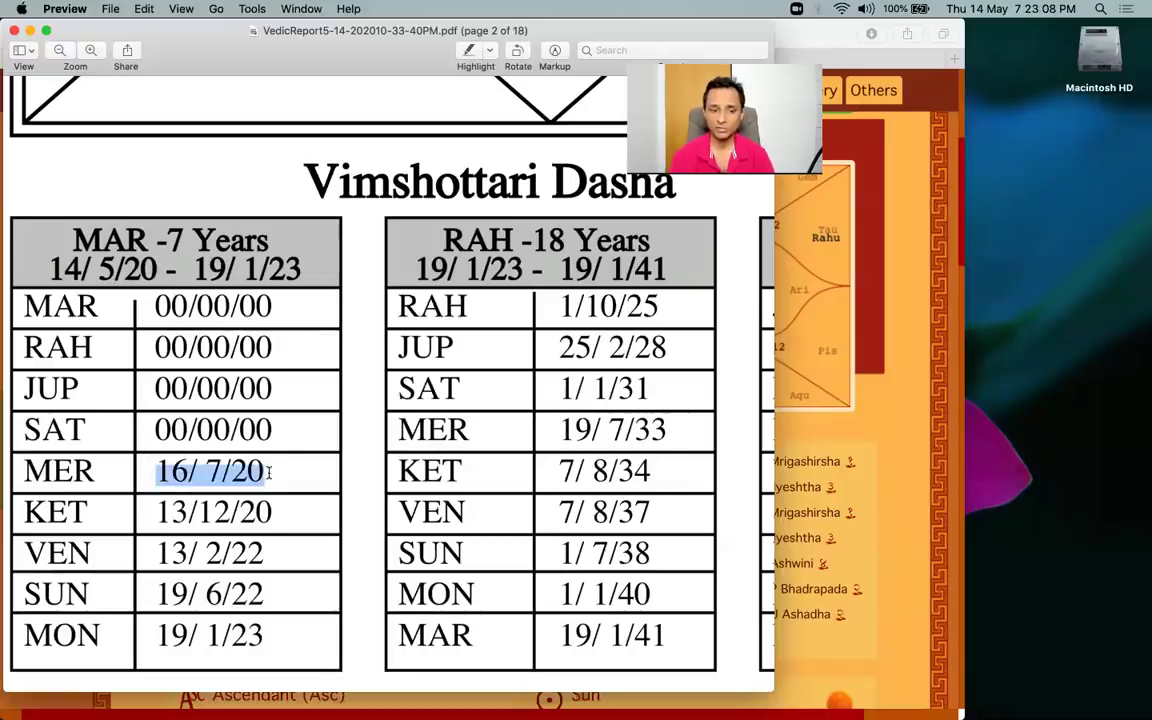